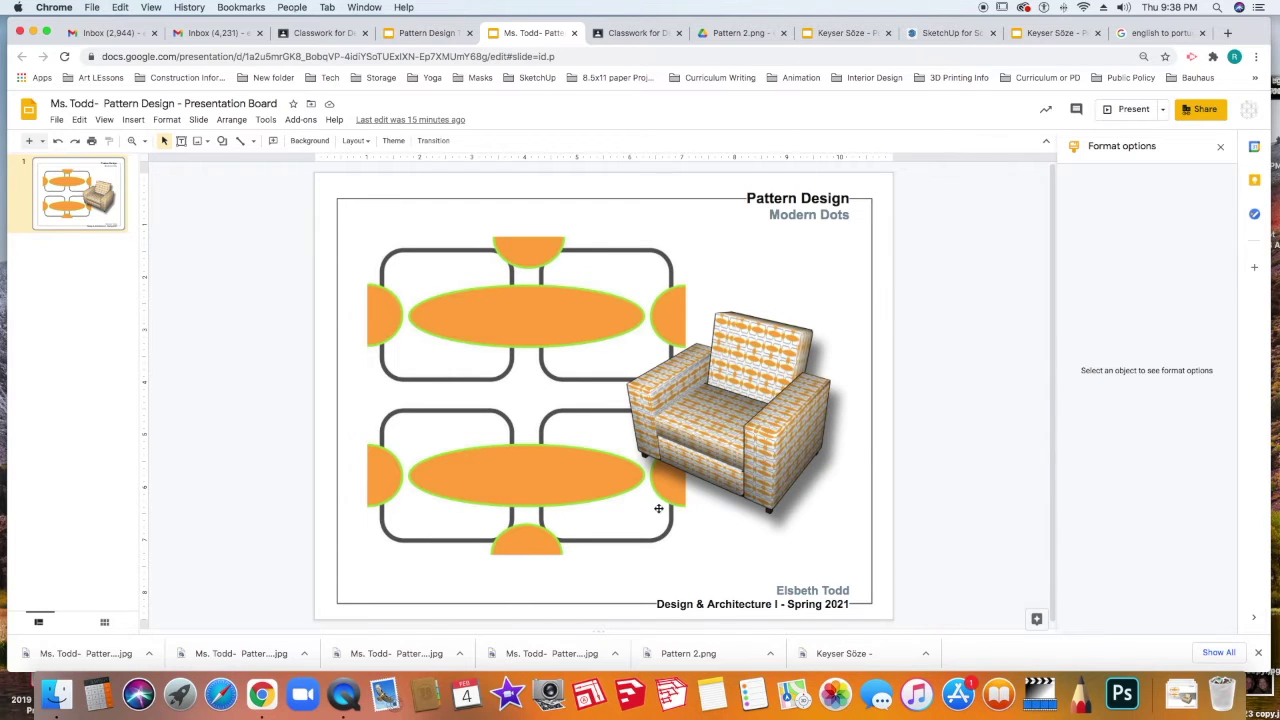
- Switch to the Classroom tab with the Design & Architecture Classwork list
{"action": "left_click", "coordinate": [630, 34]}
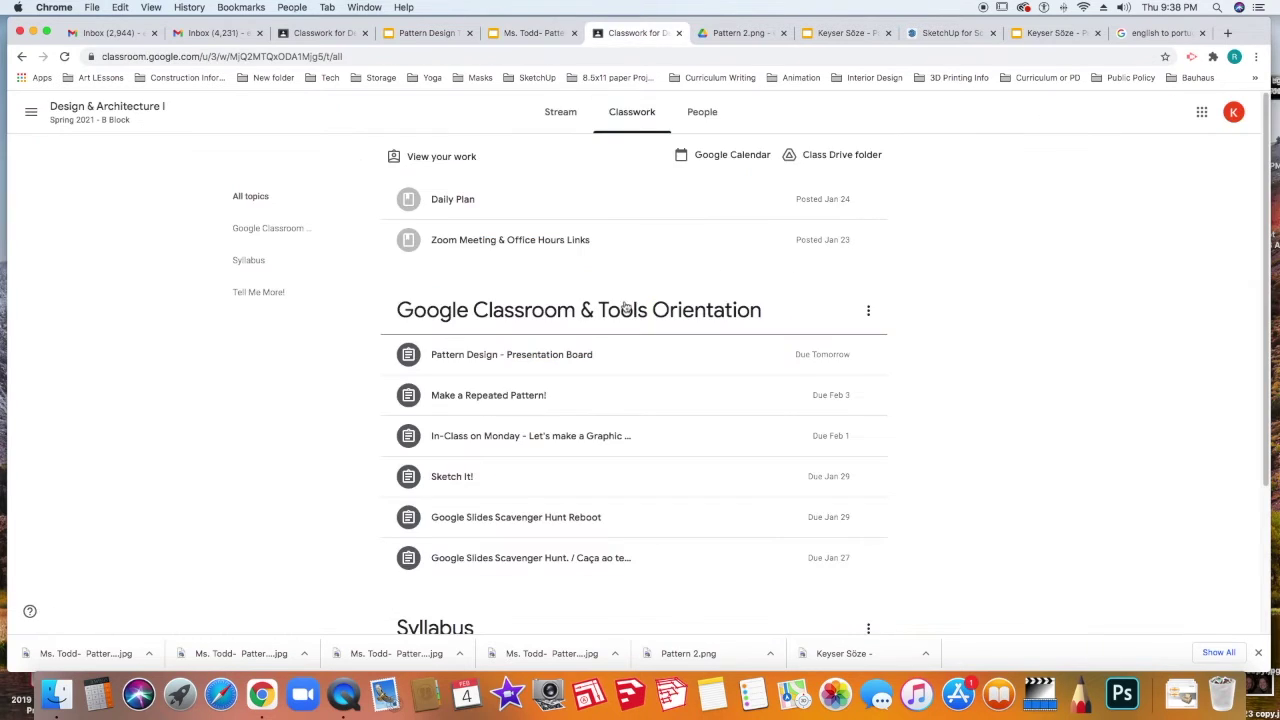
- Open the Pattern Design - Presentation Board assignment page and scroll through its four example images
{"action": "left_click", "coordinate": [565, 357]}
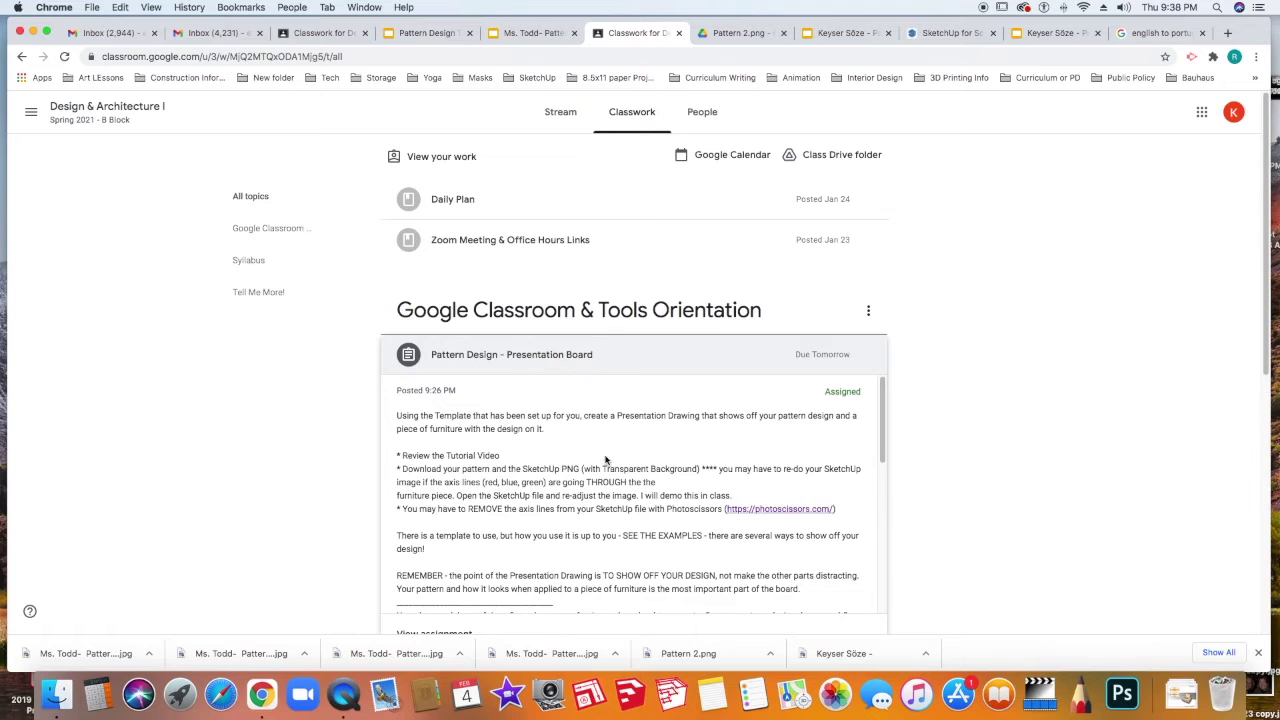
{"action": "scroll", "coordinate": [866, 465], "scroll_direction": "down", "scroll_amount": 2}
{"action": "scroll", "coordinate": [866, 465], "scroll_direction": "down", "scroll_amount": 2}
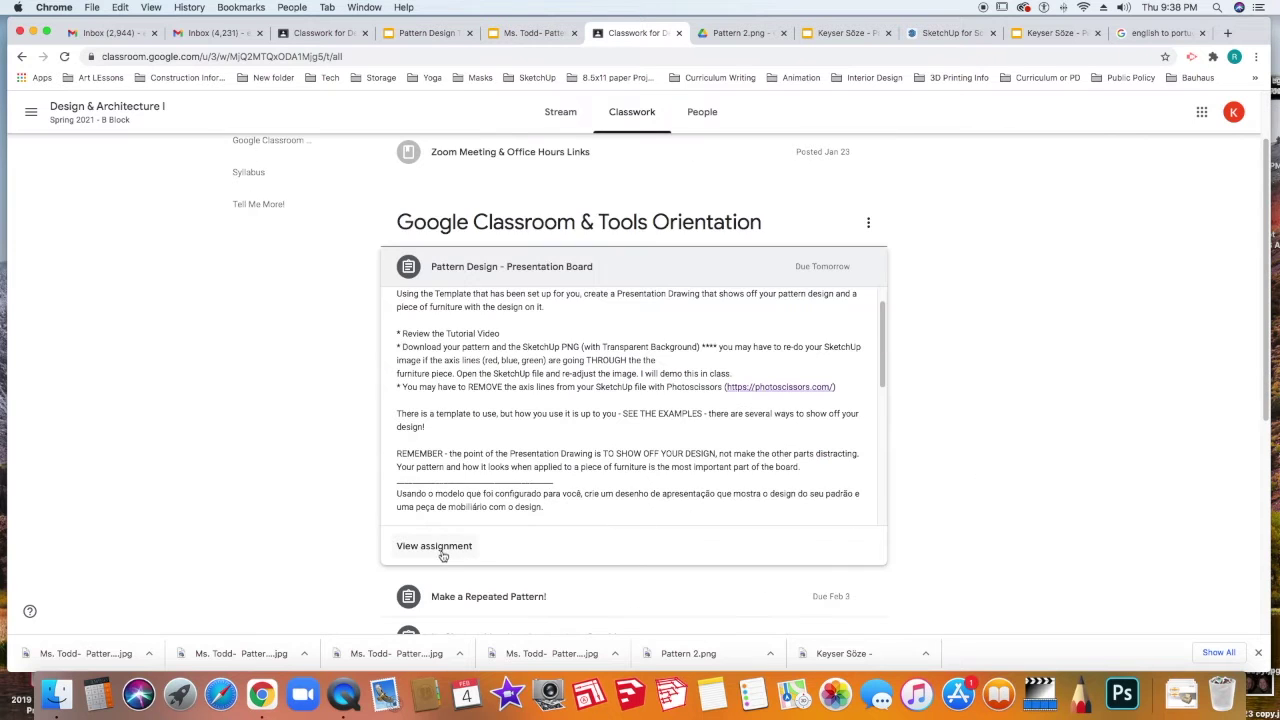
{"action": "left_click", "coordinate": [440, 552]}
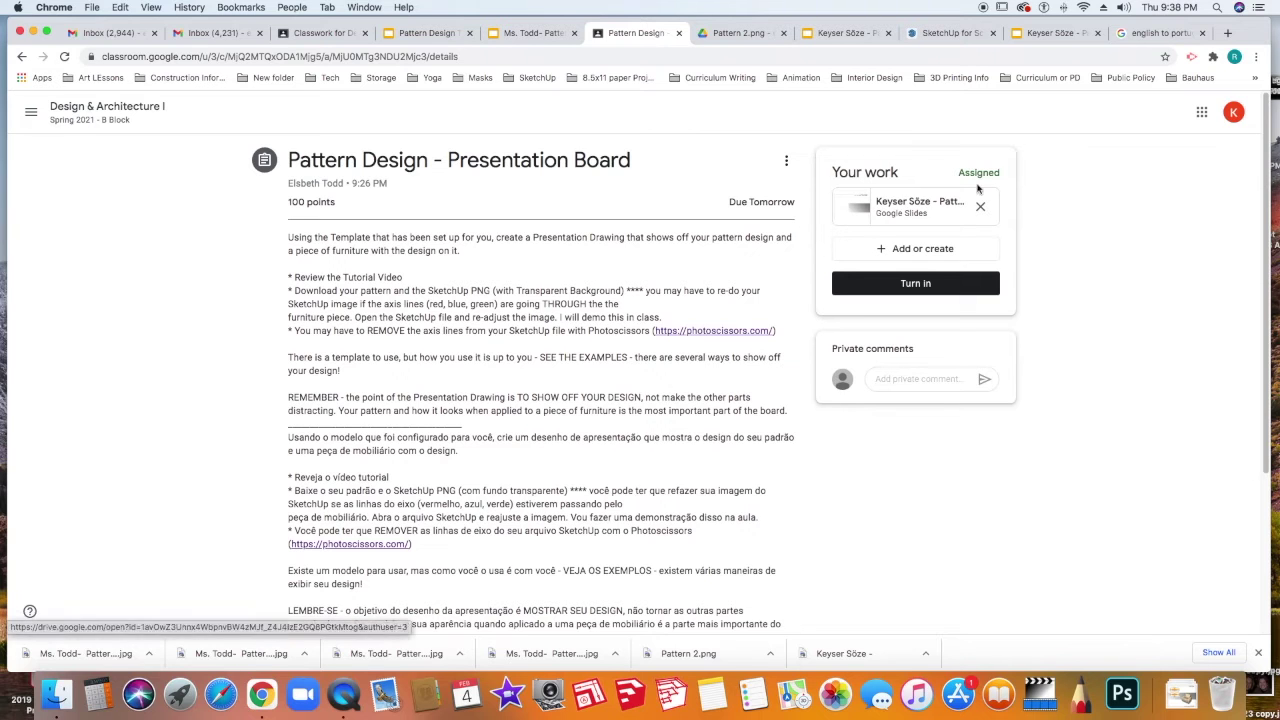
{"action": "scroll", "coordinate": [474, 394], "scroll_direction": "down", "scroll_amount": 5}
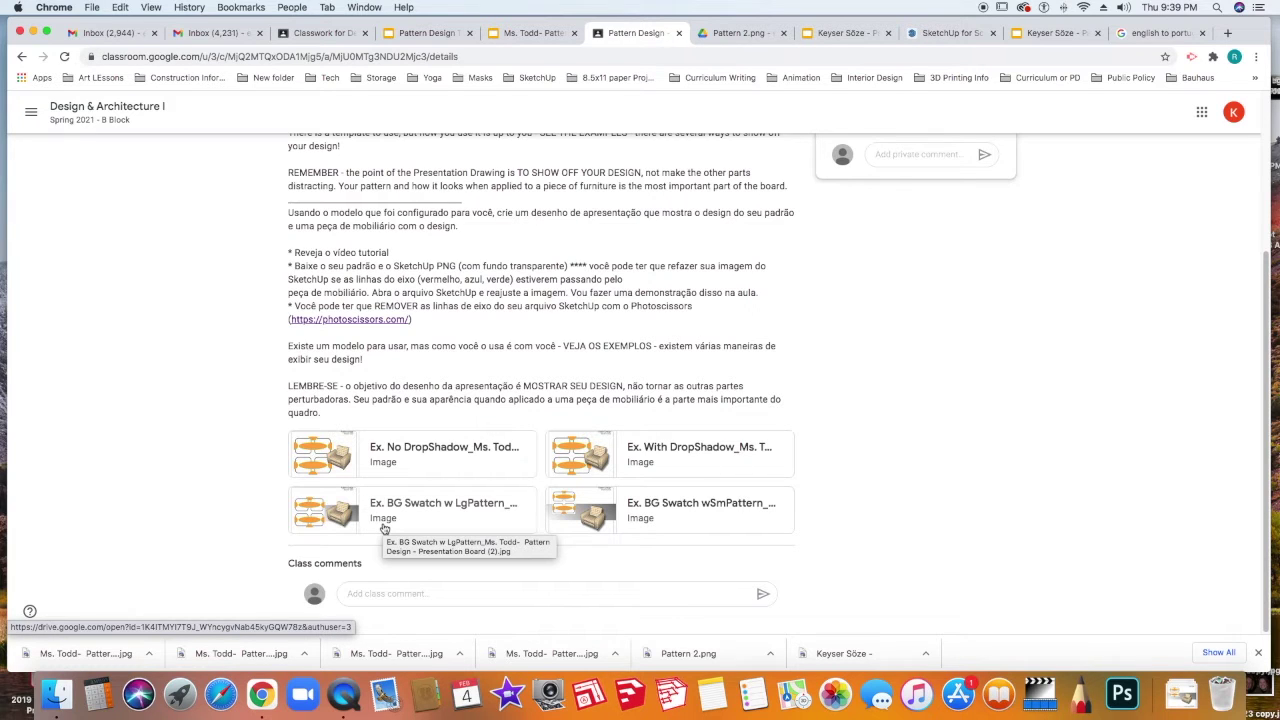
{"action": "scroll", "coordinate": [971, 406], "scroll_direction": "up", "scroll_amount": 5}
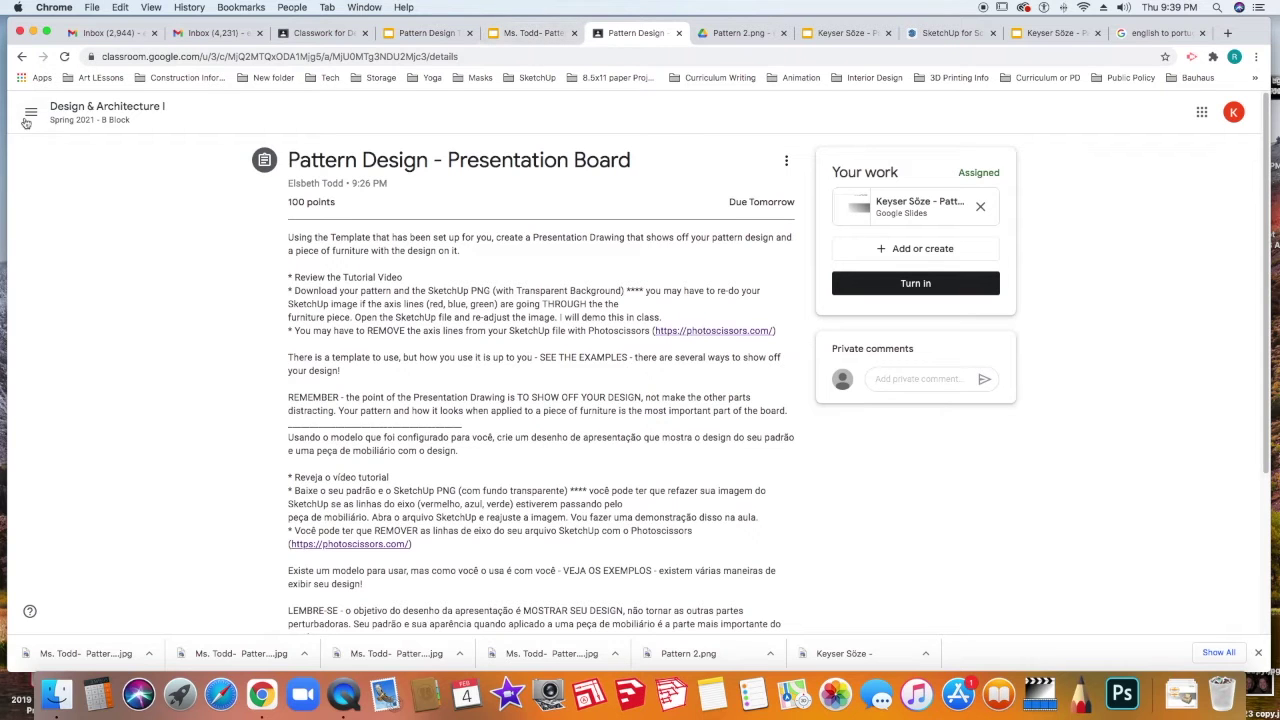
- Return to Classwork and open the Pattern Template slides from the Make a Repeated Pattern! assignment
{"action": "left_click", "coordinate": [22, 56]}
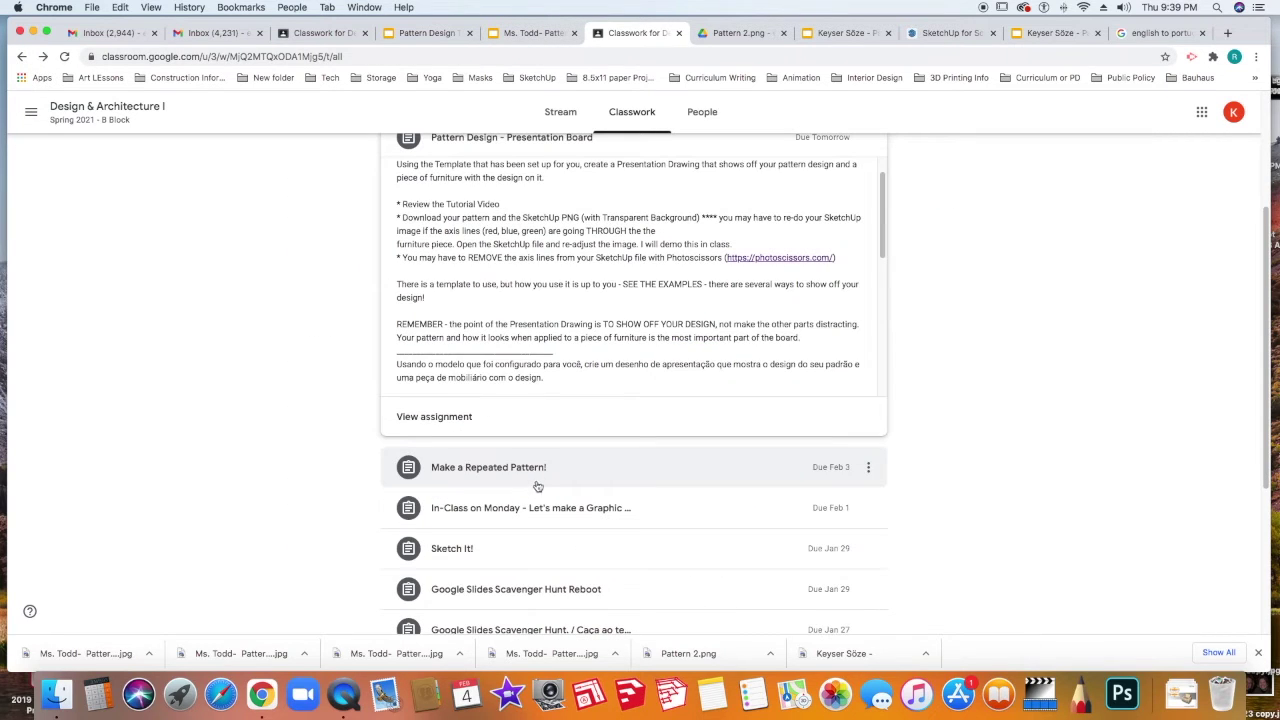
{"action": "left_click", "coordinate": [530, 476]}
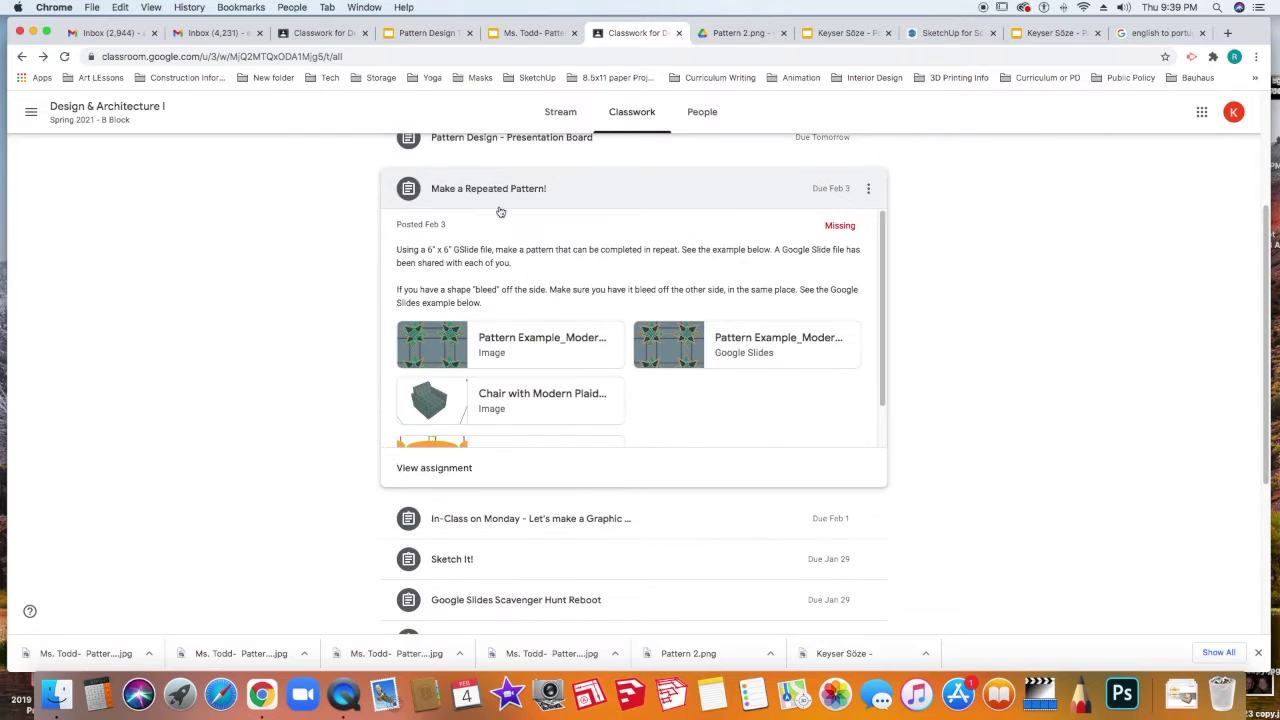
{"action": "left_click", "coordinate": [430, 468]}
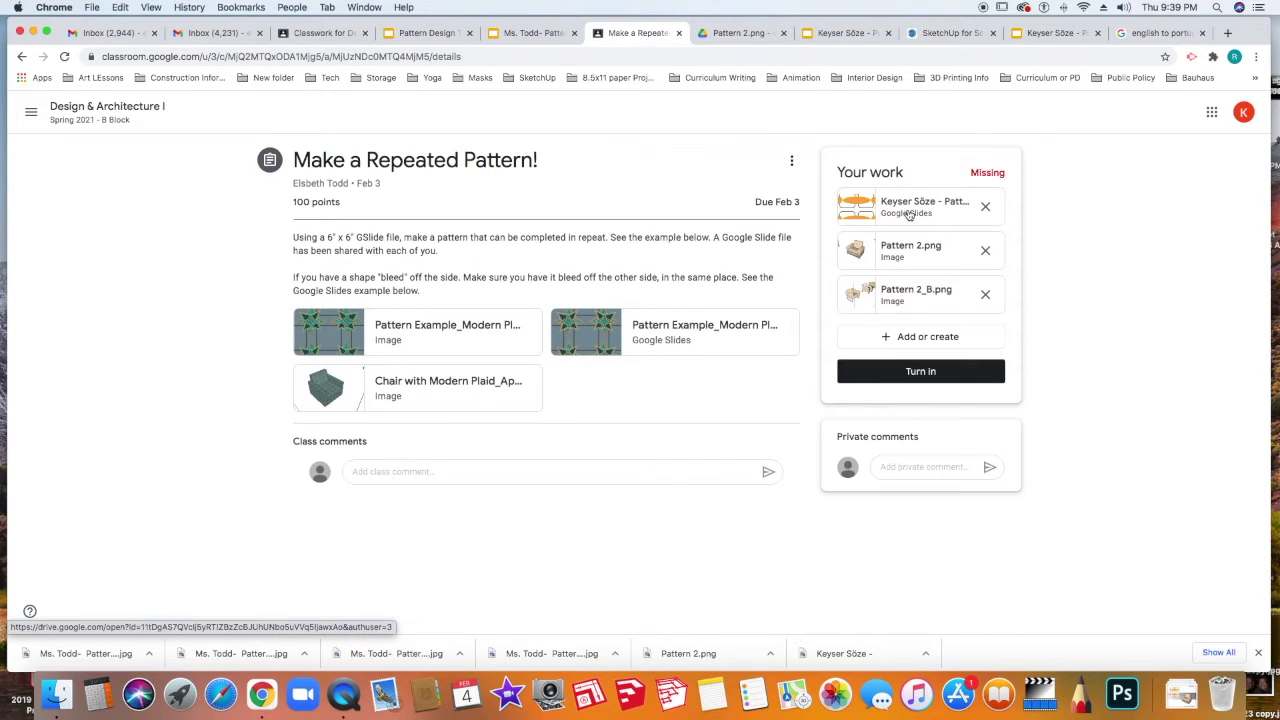
{"action": "left_click", "coordinate": [907, 210]}
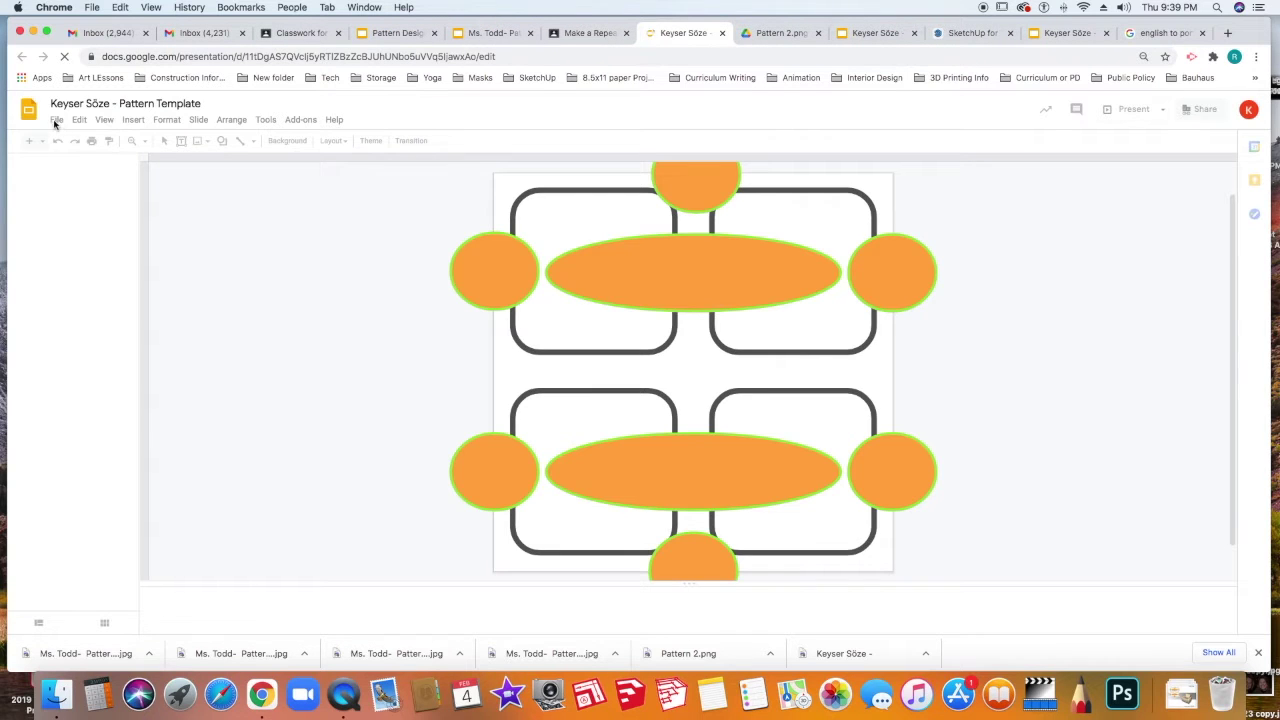
{"action": "left_click", "coordinate": [56, 121]}
- Download the current slide as a JPEG image, then preview Pattern 2_B.png back in the assignment
{"action": "mouse_move", "coordinate": [96, 282]}
{"action": "left_click", "coordinate": [241, 361]}
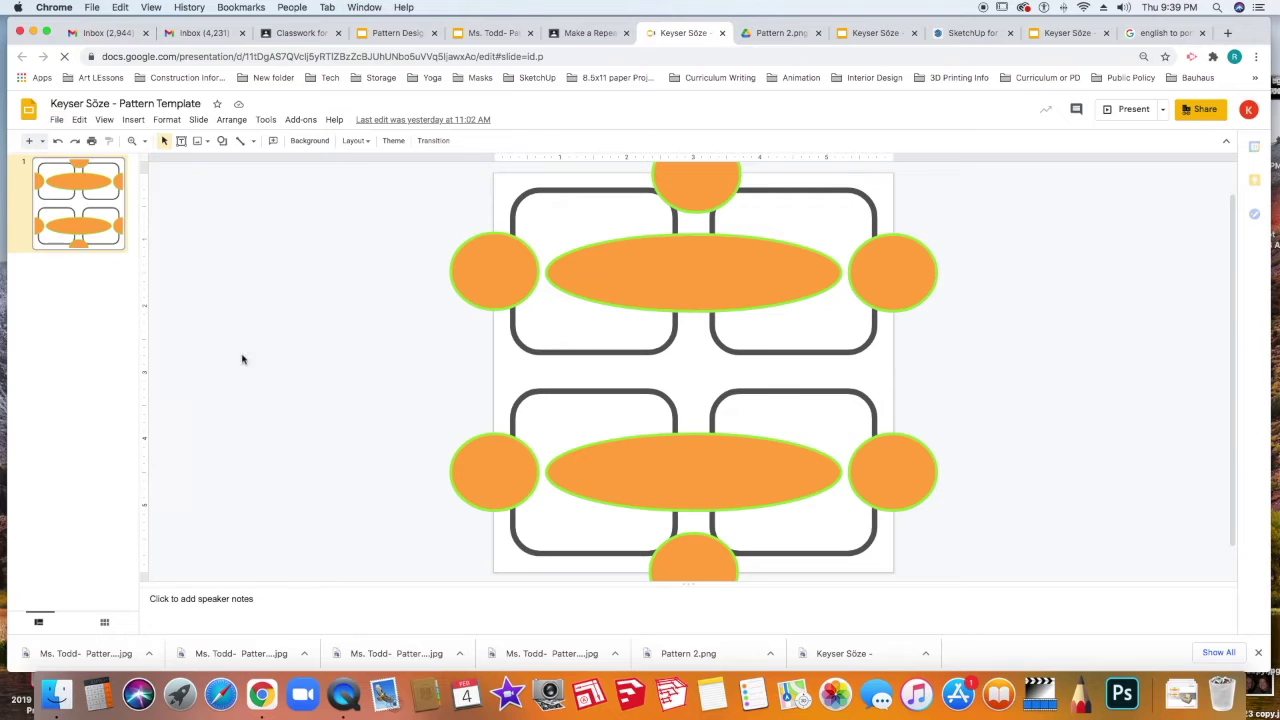
{"action": "left_click", "coordinate": [595, 37]}
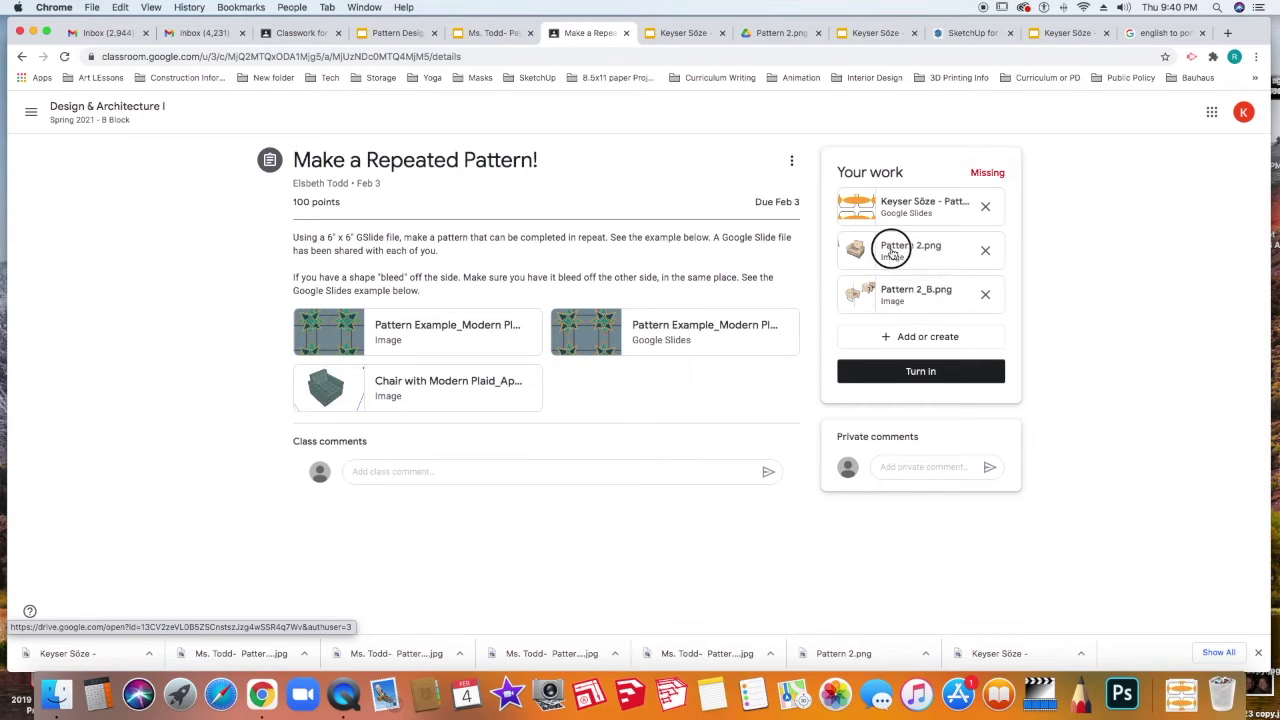
{"action": "left_click", "coordinate": [893, 252]}
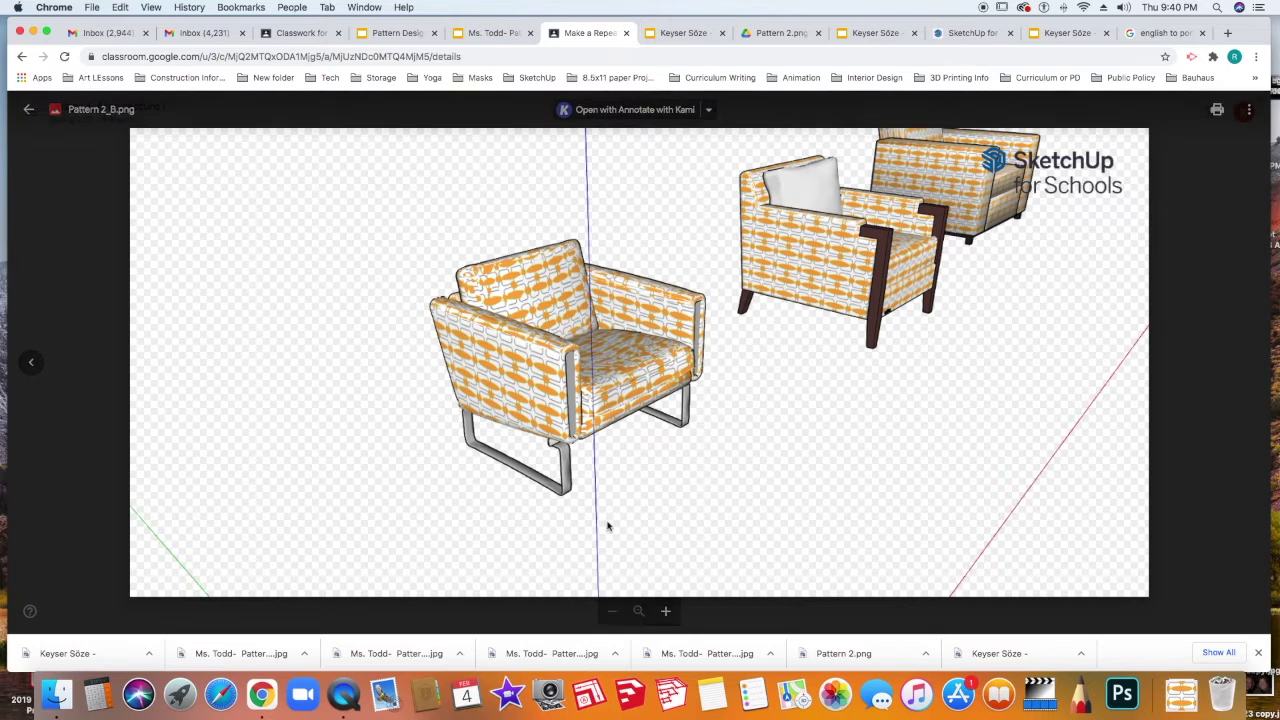
- Close the Pattern 2_B.png preview and open the Pattern 2.png armchair image instead
{"action": "key", "text": "Escape"}
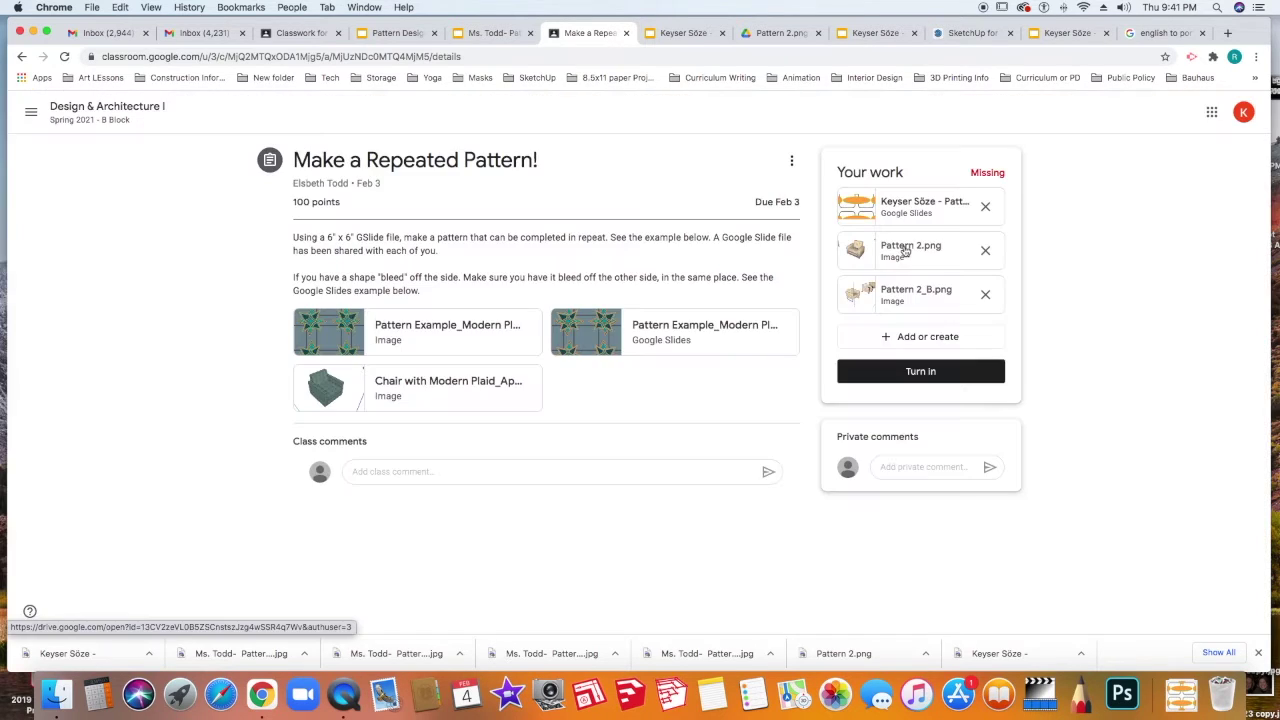
{"action": "left_click", "coordinate": [907, 253]}
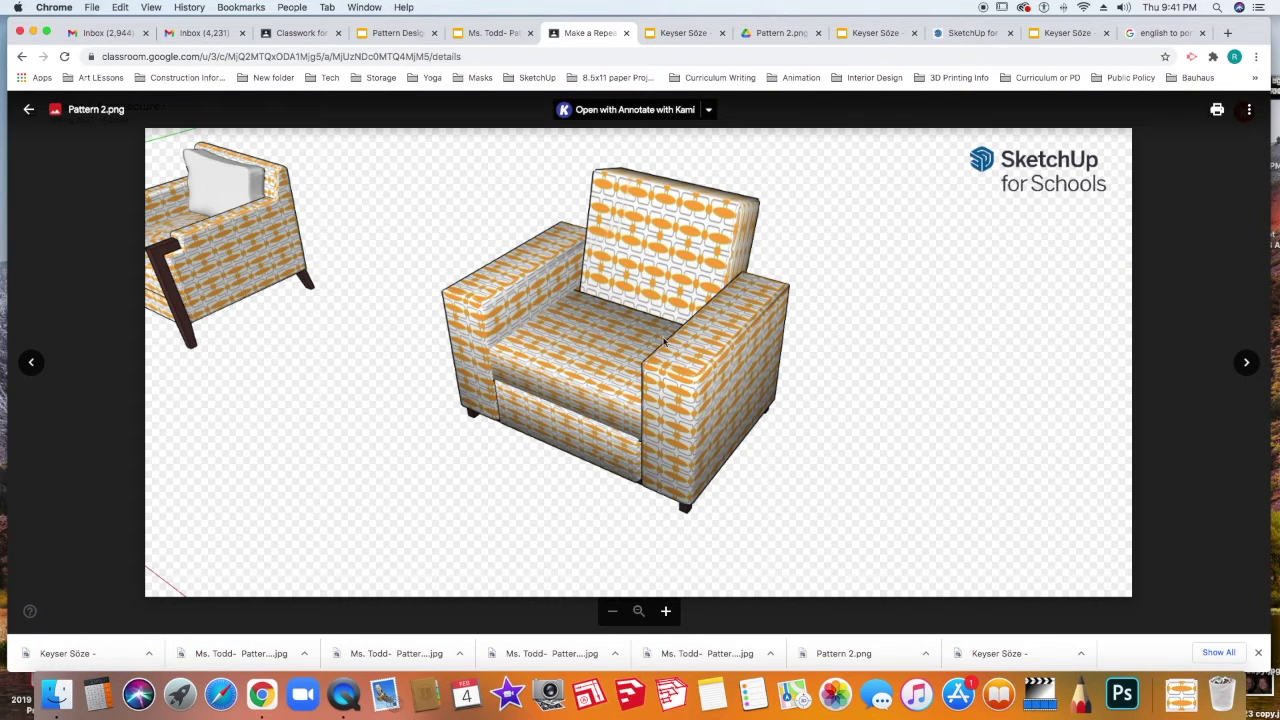
- Download Pattern 2.png from the Drive viewer and return to the assignment tab
{"action": "left_click", "coordinate": [1249, 113]}
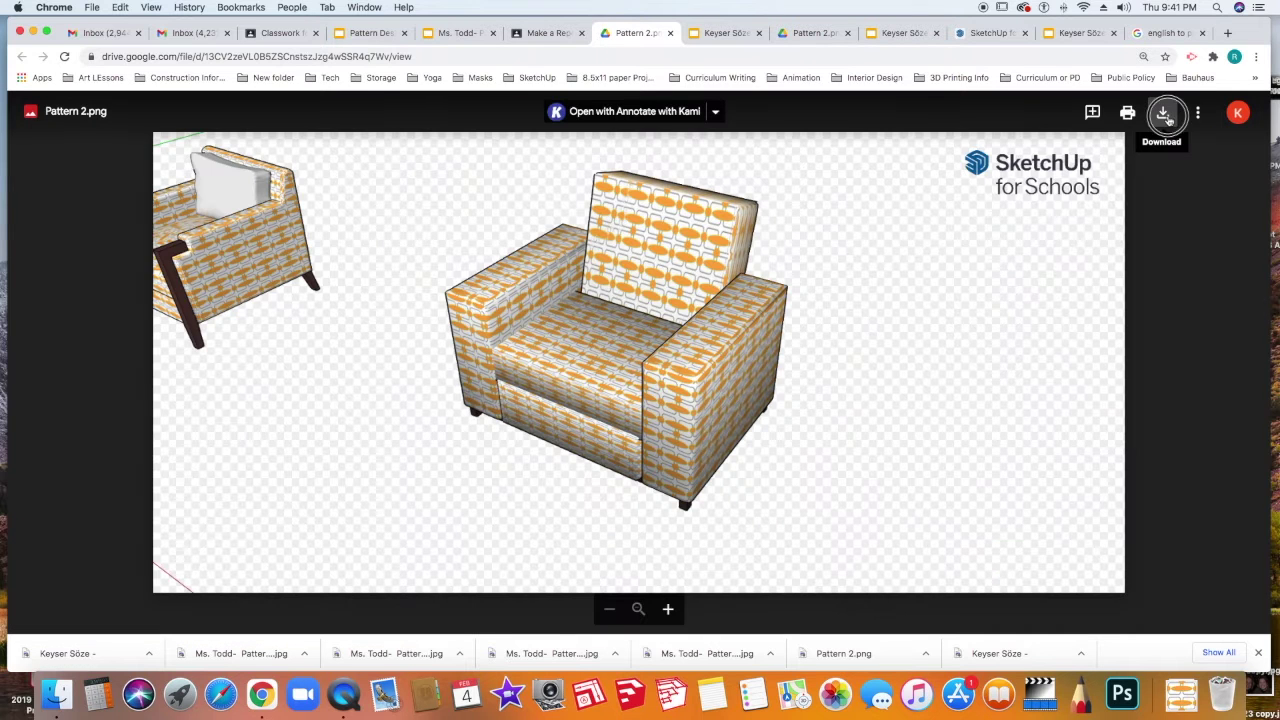
{"action": "left_click", "coordinate": [1165, 116]}
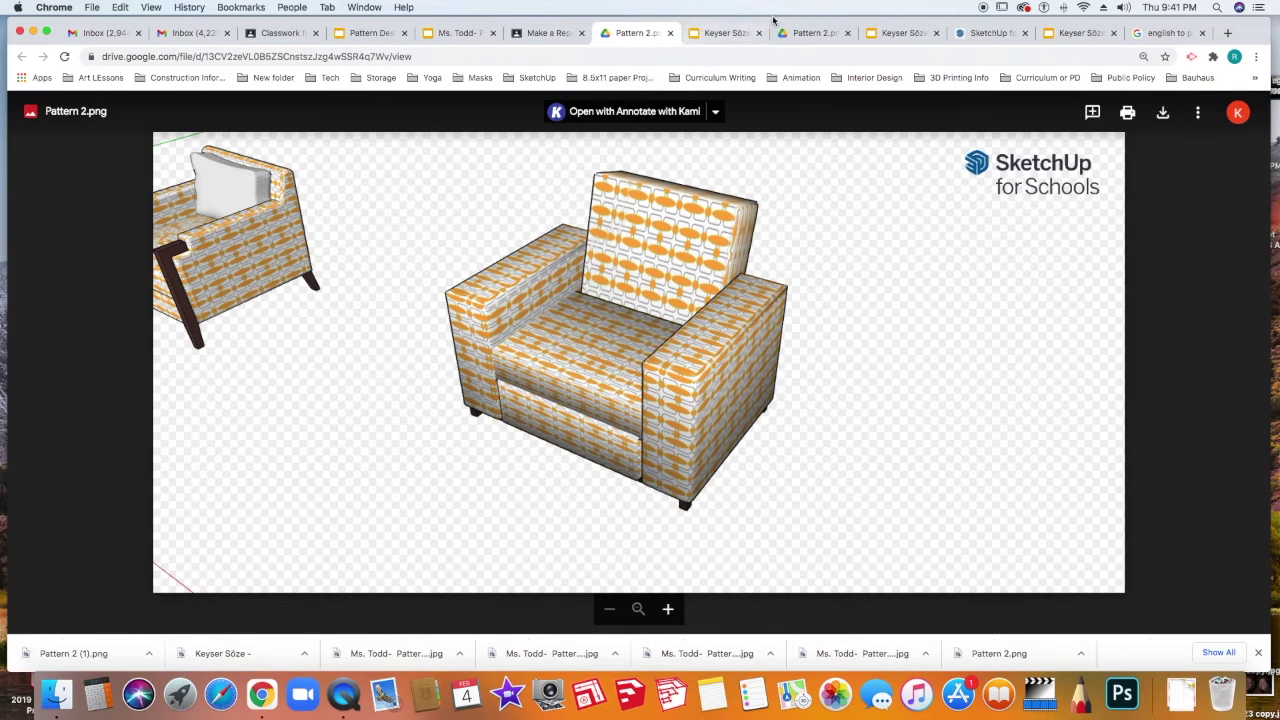
{"action": "left_click", "coordinate": [548, 33]}
- Go back to Classwork and open the Pattern Design Template - Presentation Board slides under Your work
{"action": "left_click", "coordinate": [150, 106]}
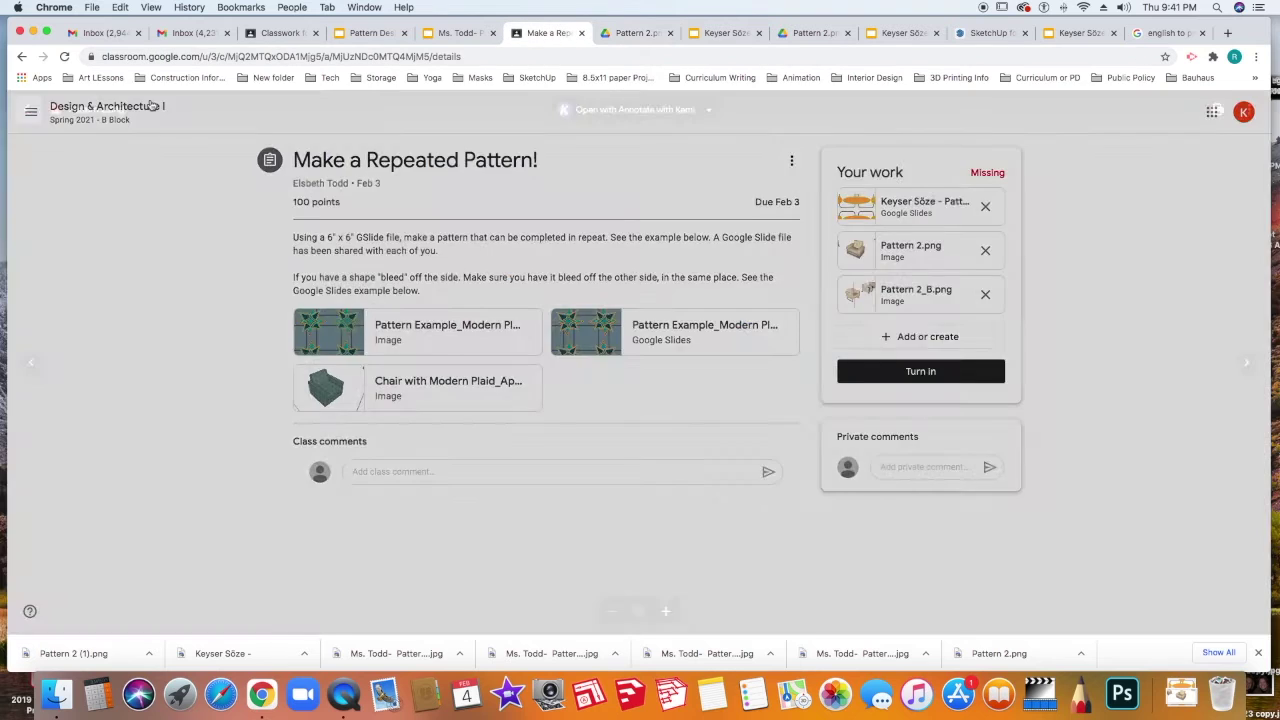
{"action": "left_click", "coordinate": [102, 110]}
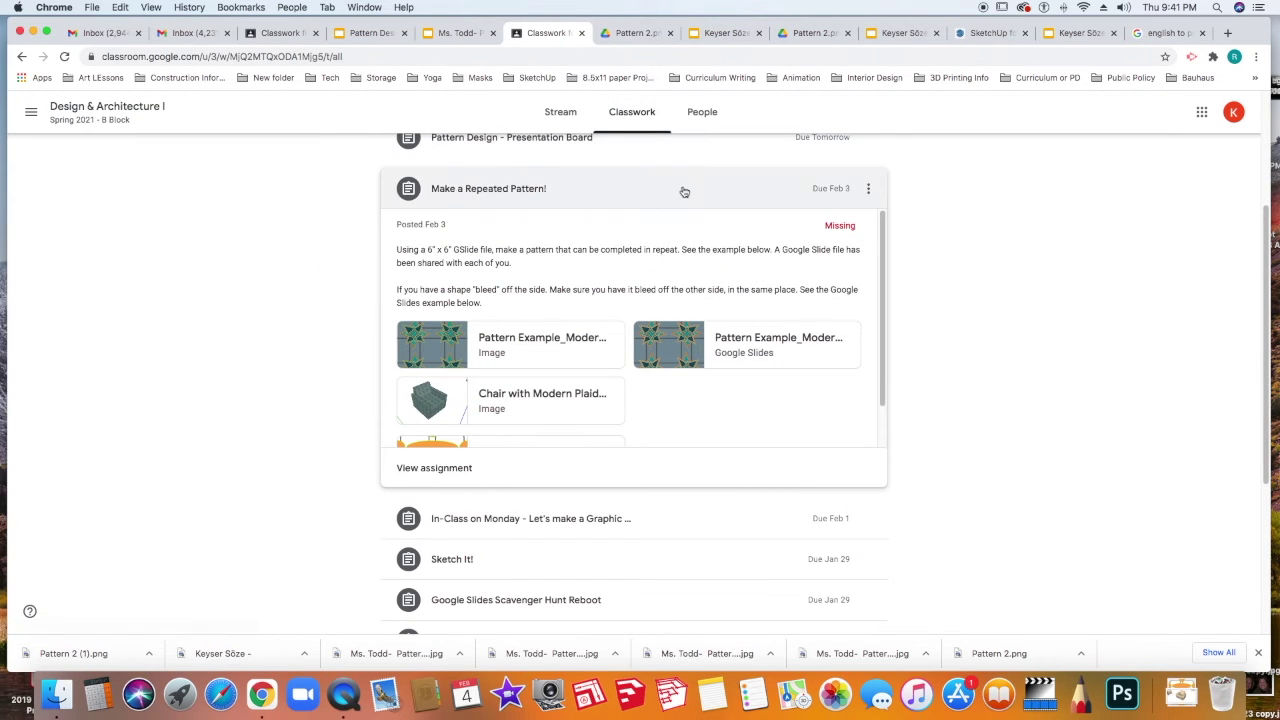
{"action": "scroll", "coordinate": [684, 250], "scroll_direction": "up", "scroll_amount": 3}
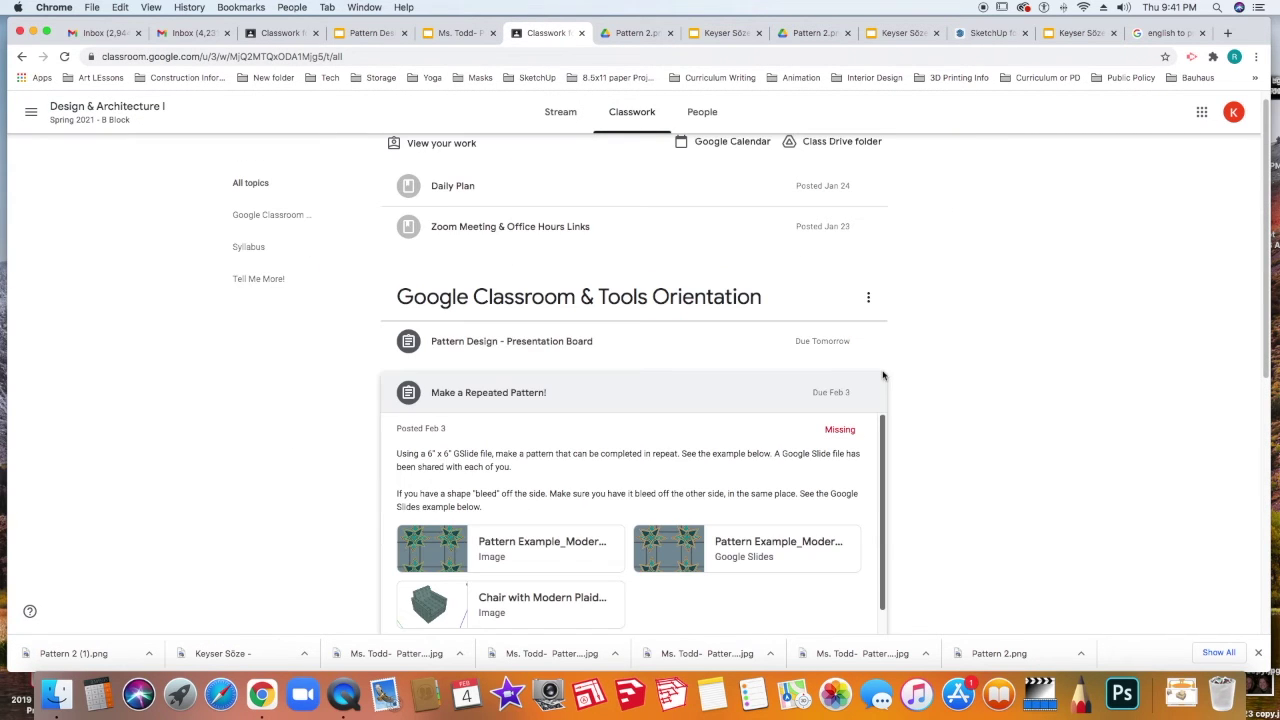
{"action": "left_click", "coordinate": [550, 347]}
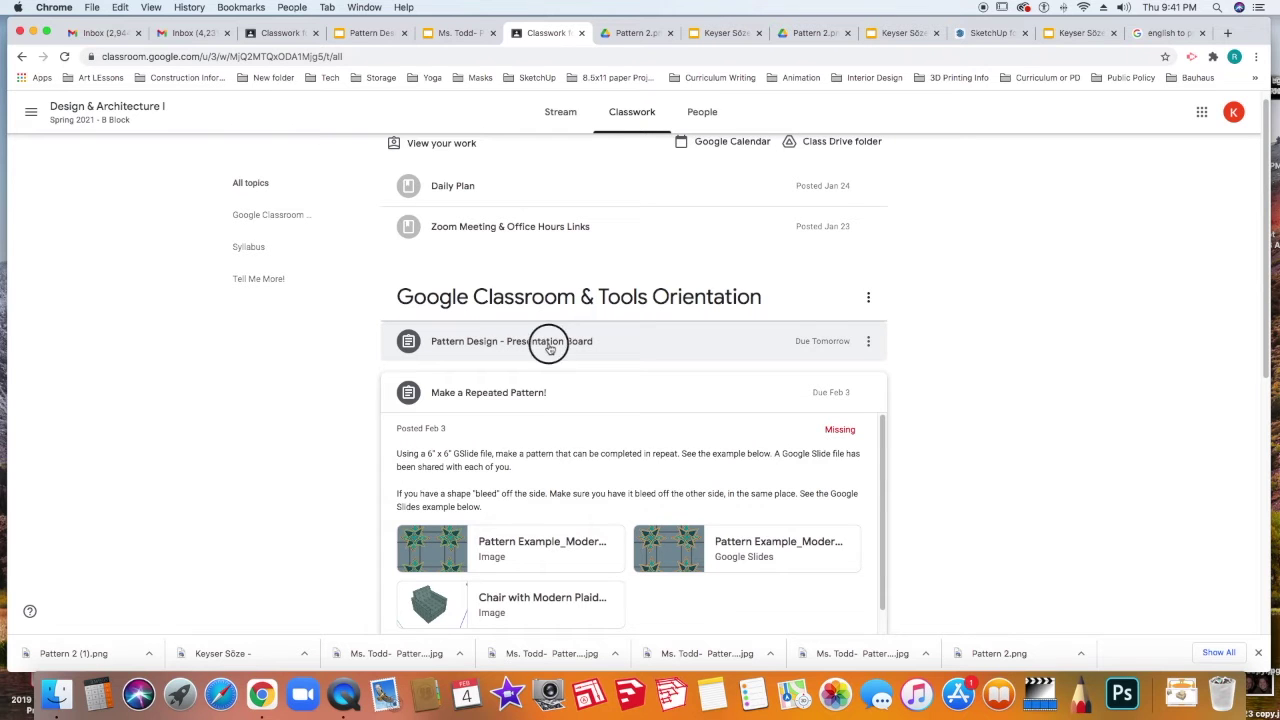
{"action": "left_click", "coordinate": [452, 620]}
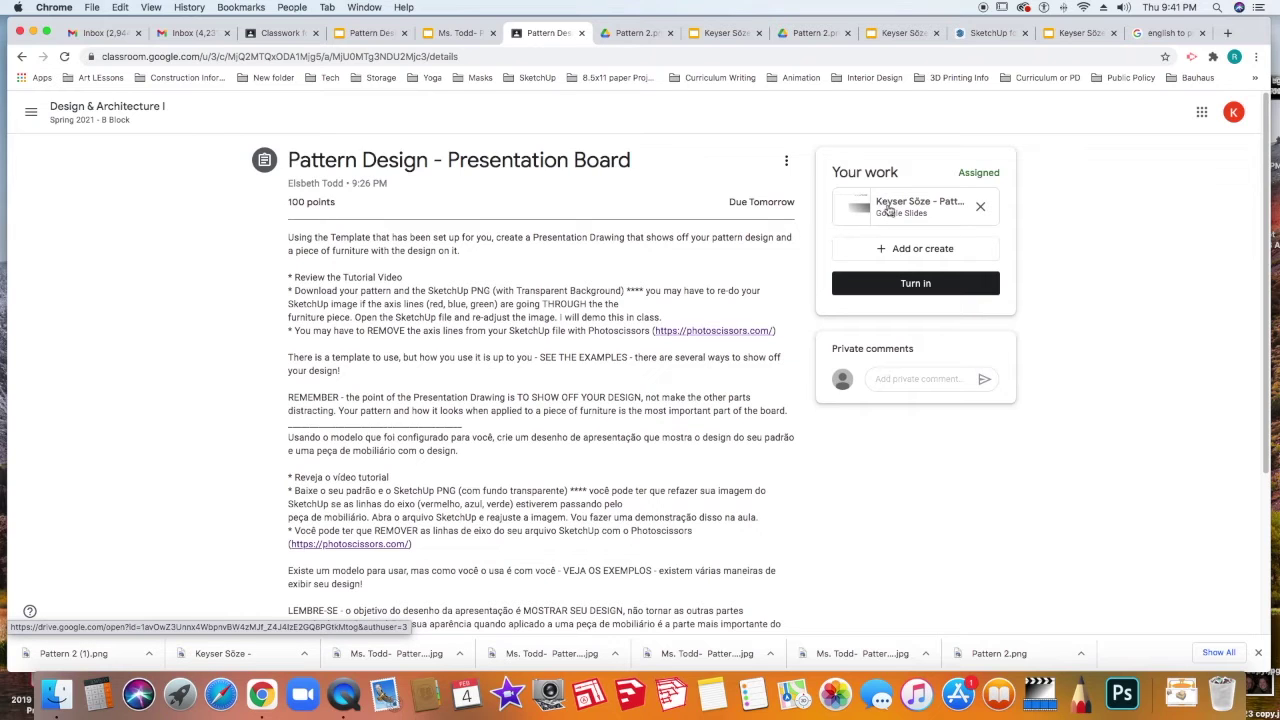
{"action": "left_click", "coordinate": [888, 208]}
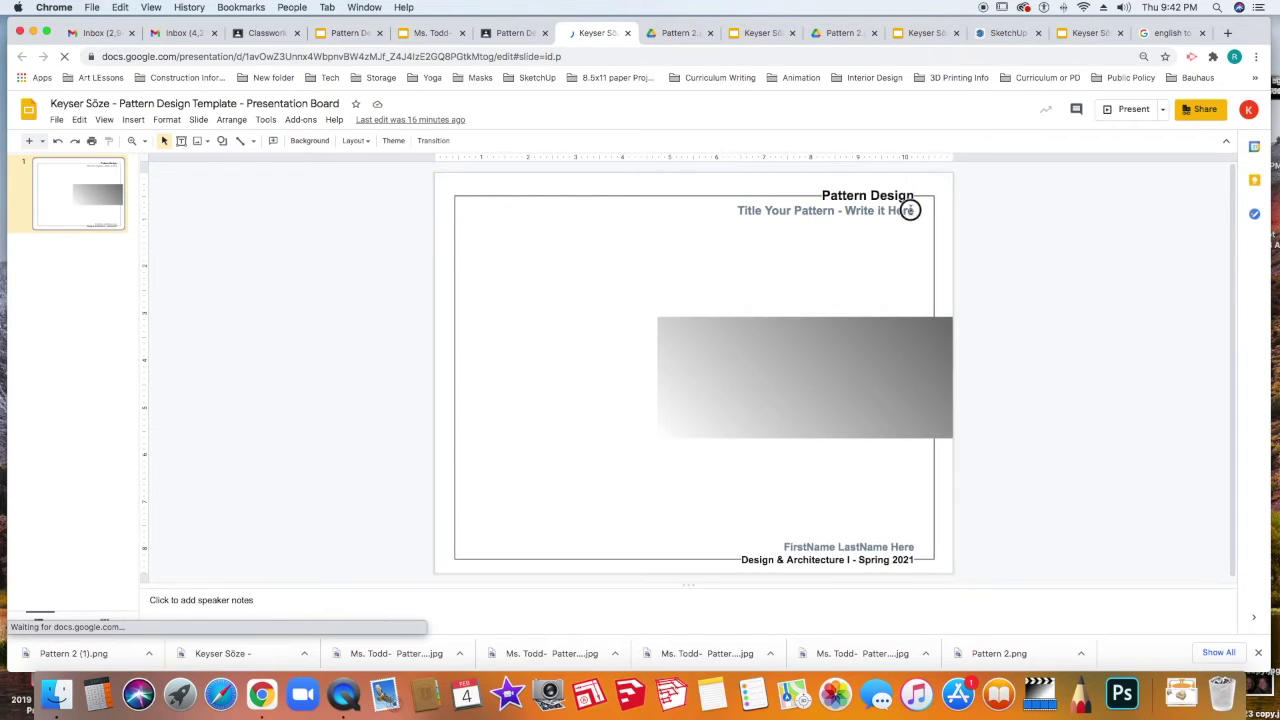
- Replace the title placeholder with 'Modern Dots' and select the FirstName LastName Here placeholder
{"action": "left_click", "coordinate": [910, 208]}
{"action": "mouse_move", "coordinate": [738, 209]}
{"action": "left_mouse_down"}
{"action": "mouse_move", "coordinate": [831, 197]}
{"action": "mouse_move", "coordinate": [915, 217]}
{"action": "mouse_move", "coordinate": [738, 211]}
{"action": "left_mouse_up"}
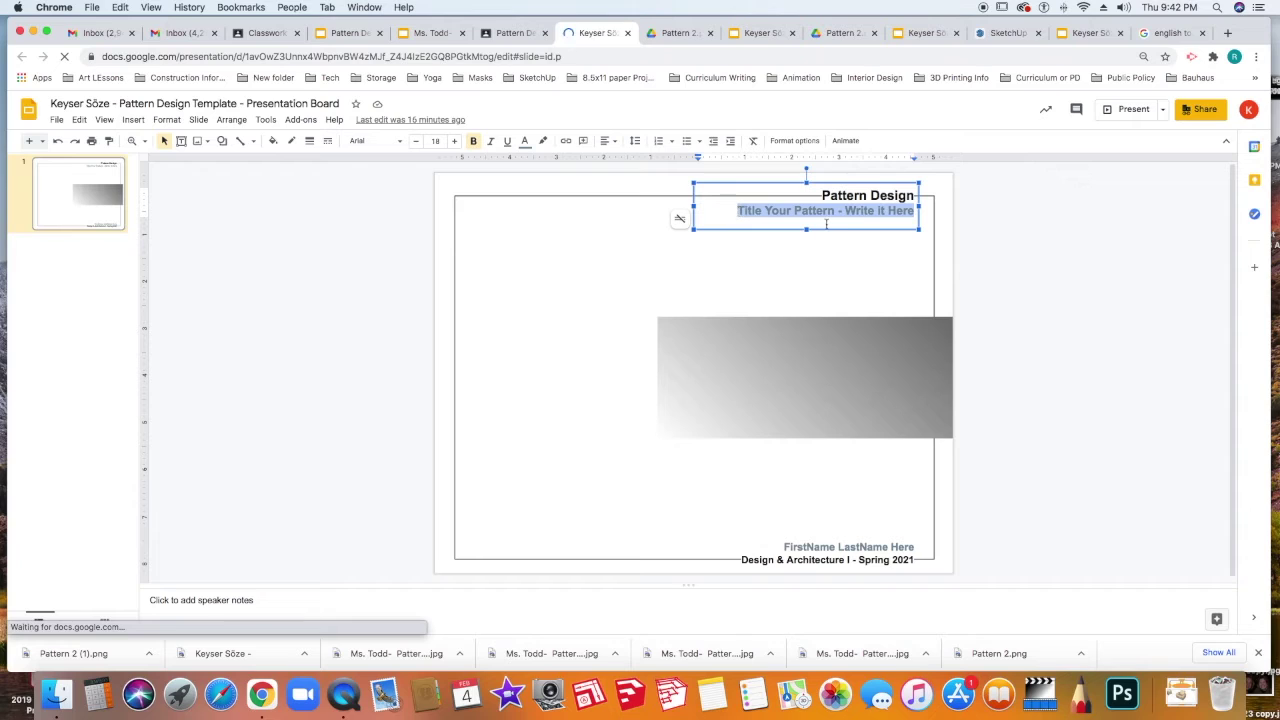
{"action": "type", "text": "Mode"}
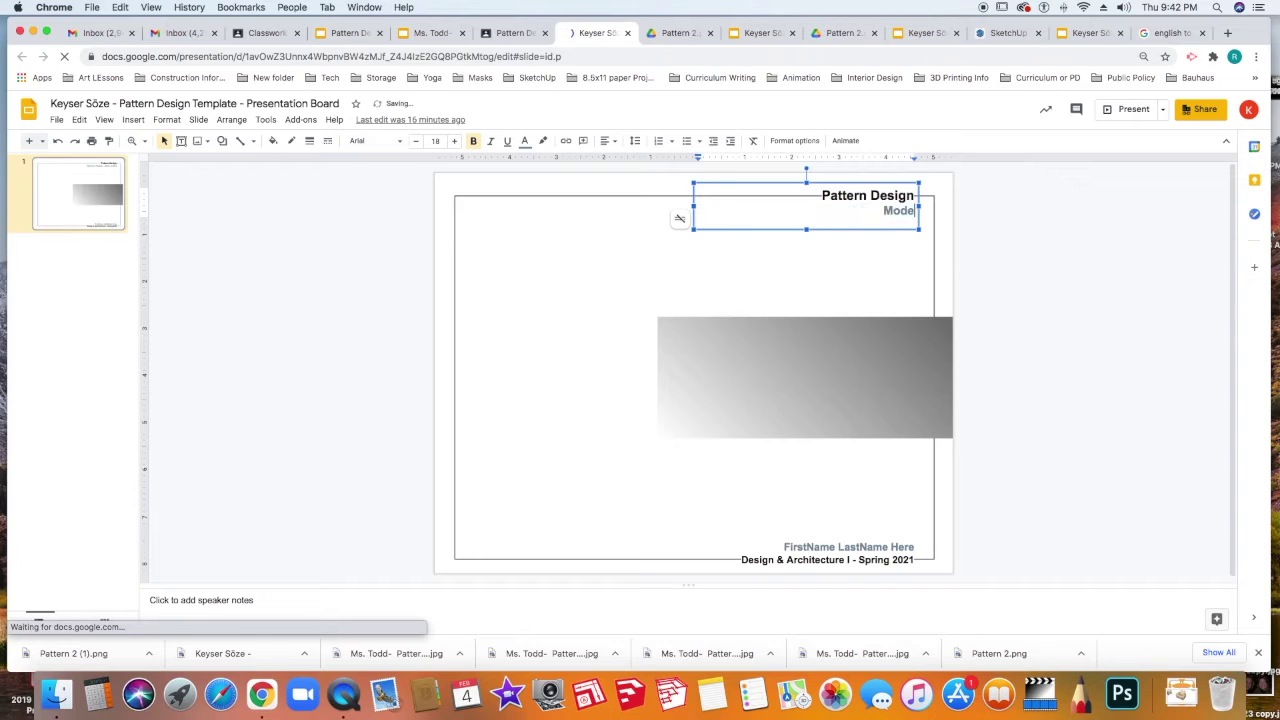
{"action": "type", "text": "rn Dots"}
{"action": "left_click", "coordinate": [815, 547]}
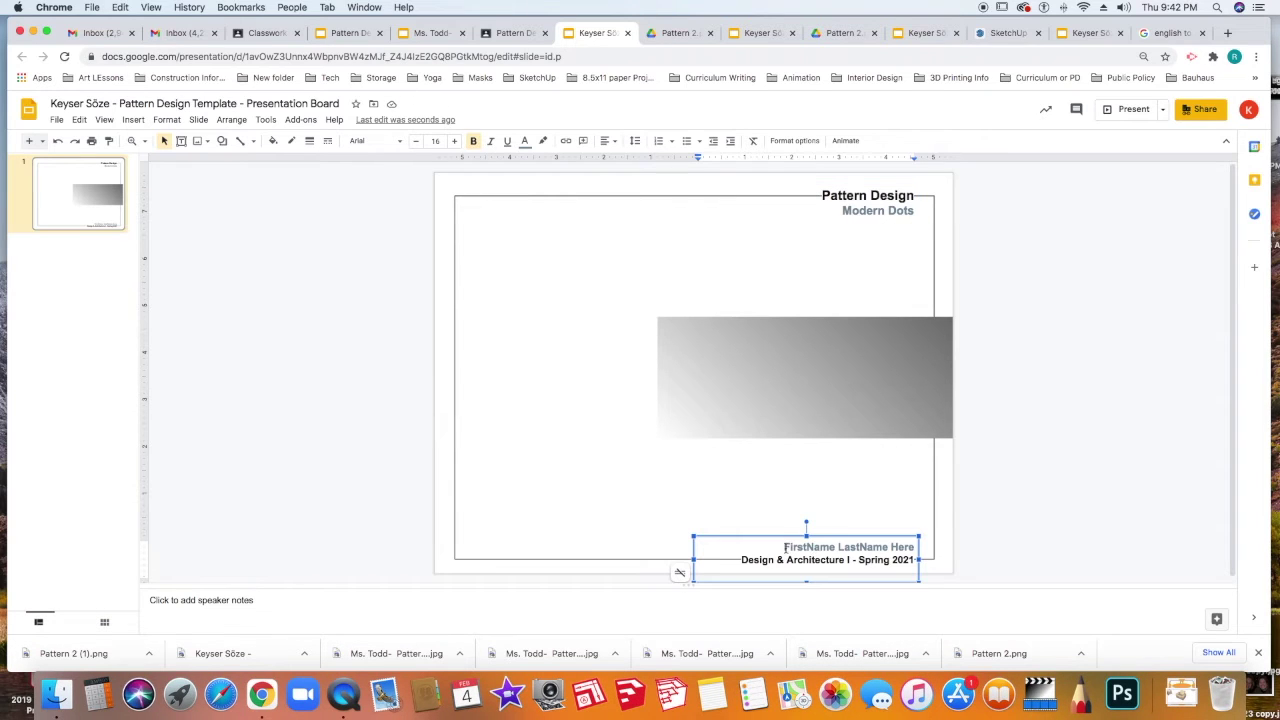
{"action": "left_click_drag", "start_coordinate": [786, 547], "coordinate": [914, 546]}
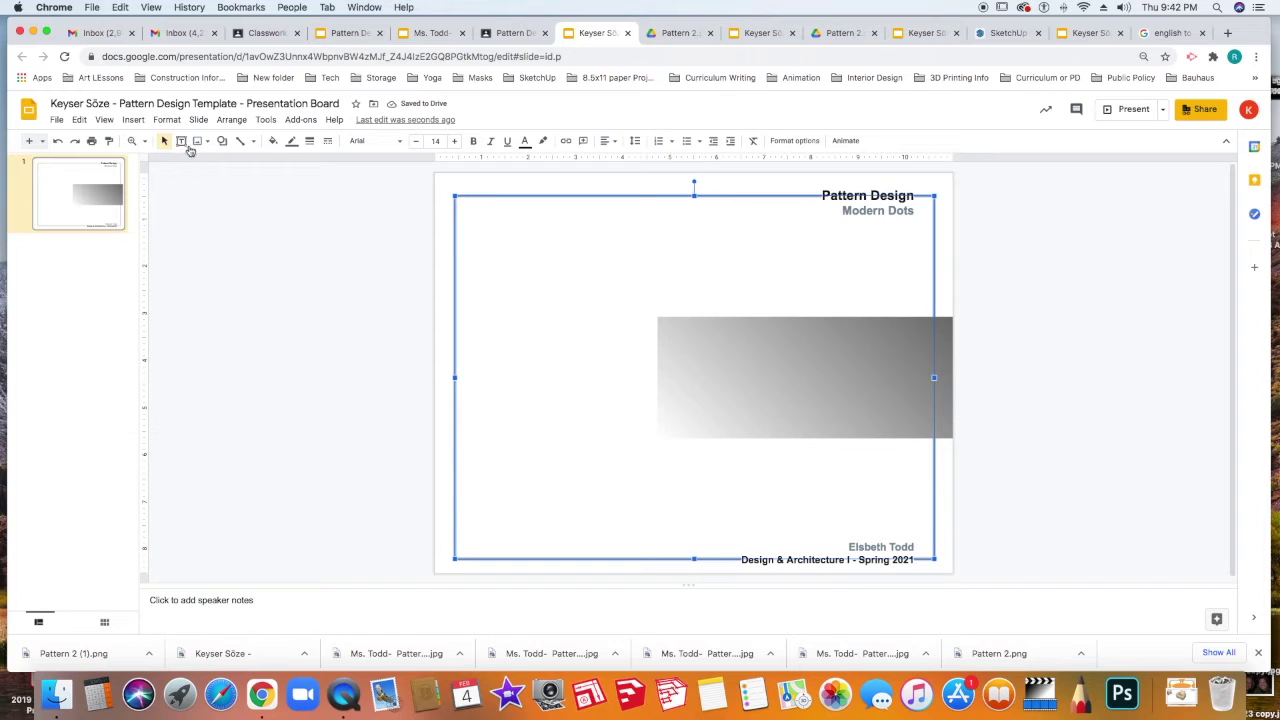
- Upload the downloaded pattern template JPEG image onto the slide
{"action": "left_click", "coordinate": [134, 120]}
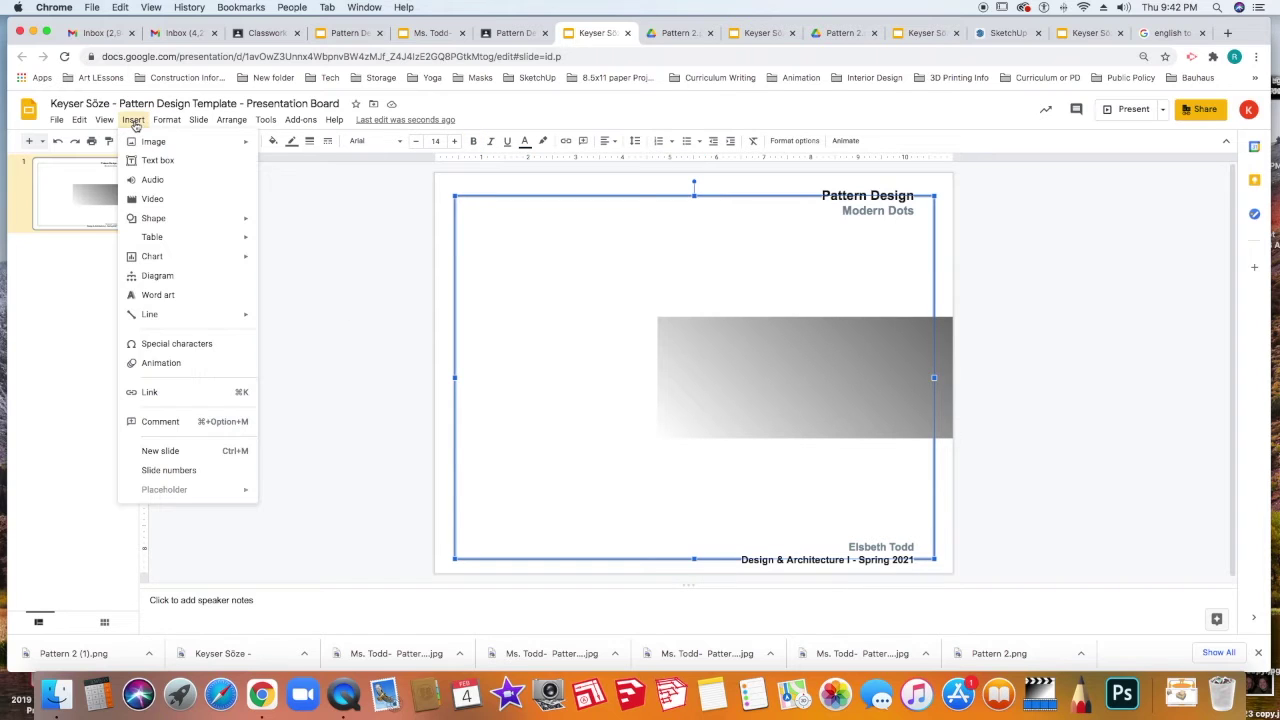
{"action": "mouse_move", "coordinate": [150, 141]}
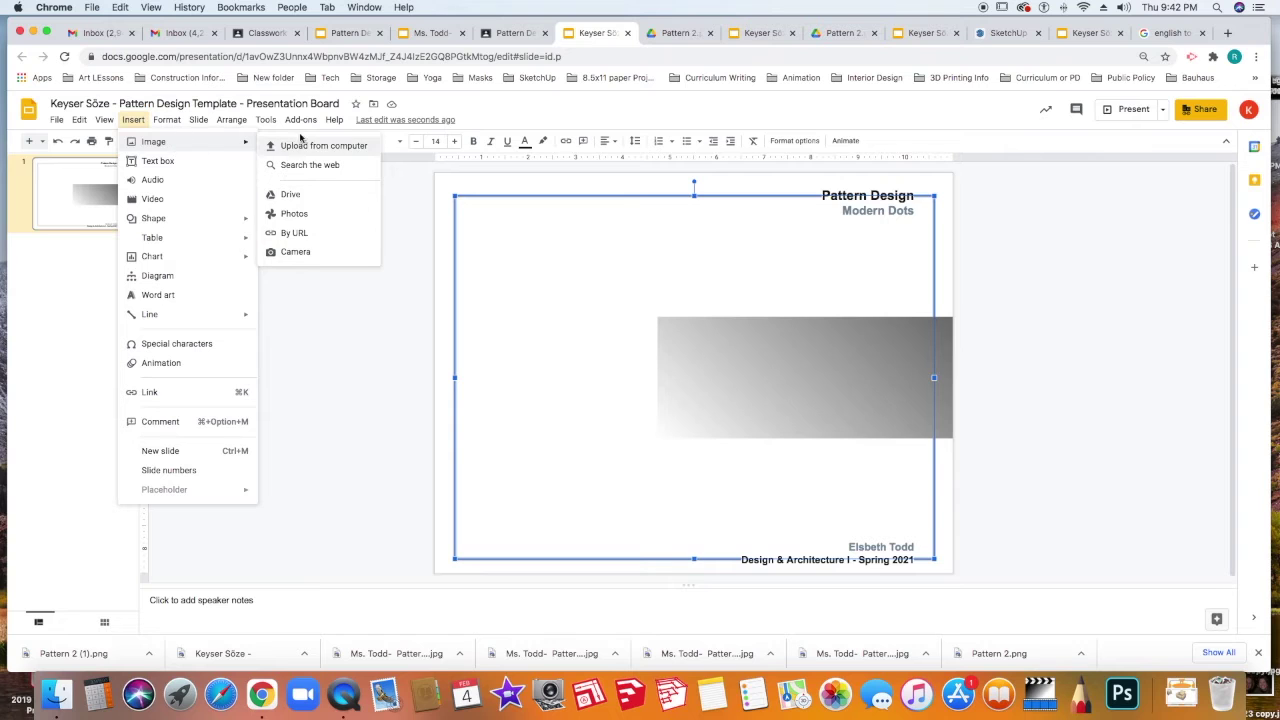
{"action": "left_click", "coordinate": [311, 146]}
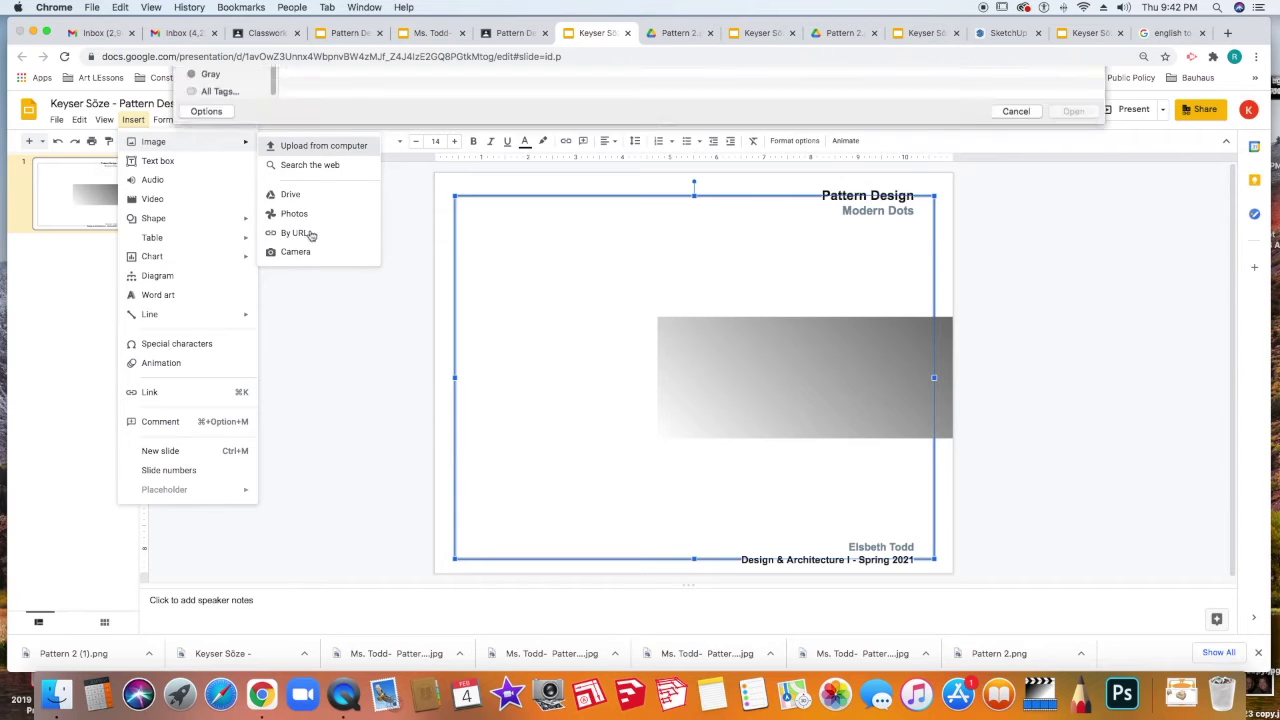
{"action": "left_click", "coordinate": [397, 181]}
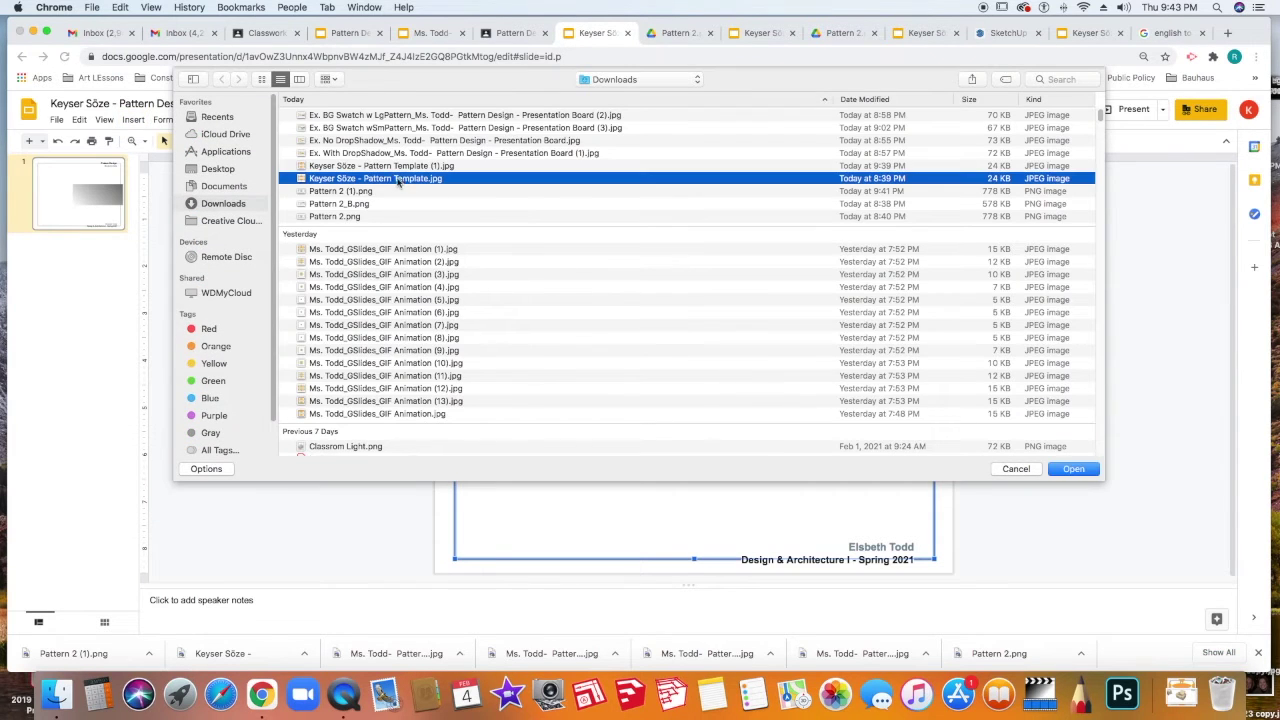
{"action": "left_click", "coordinate": [1073, 468]}
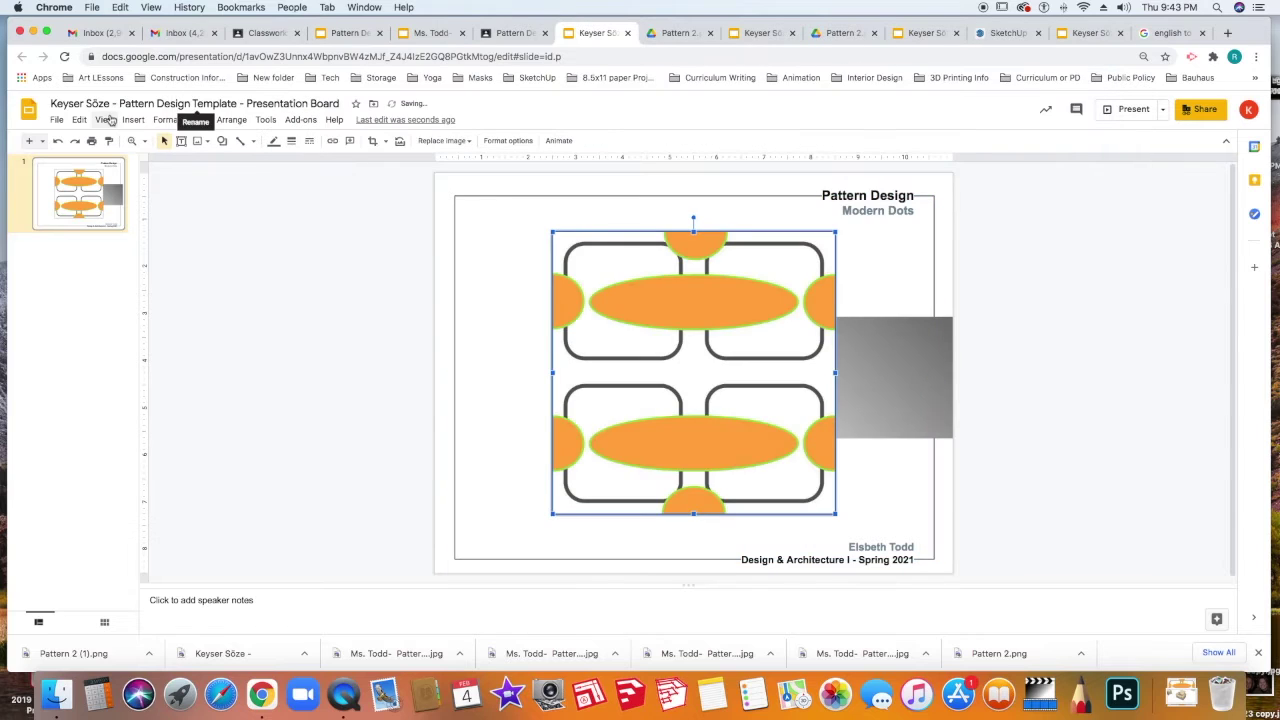
- Upload the Pattern 2 (1).png armchair render, browsing Downloads as thumbnails
{"action": "left_click", "coordinate": [132, 120]}
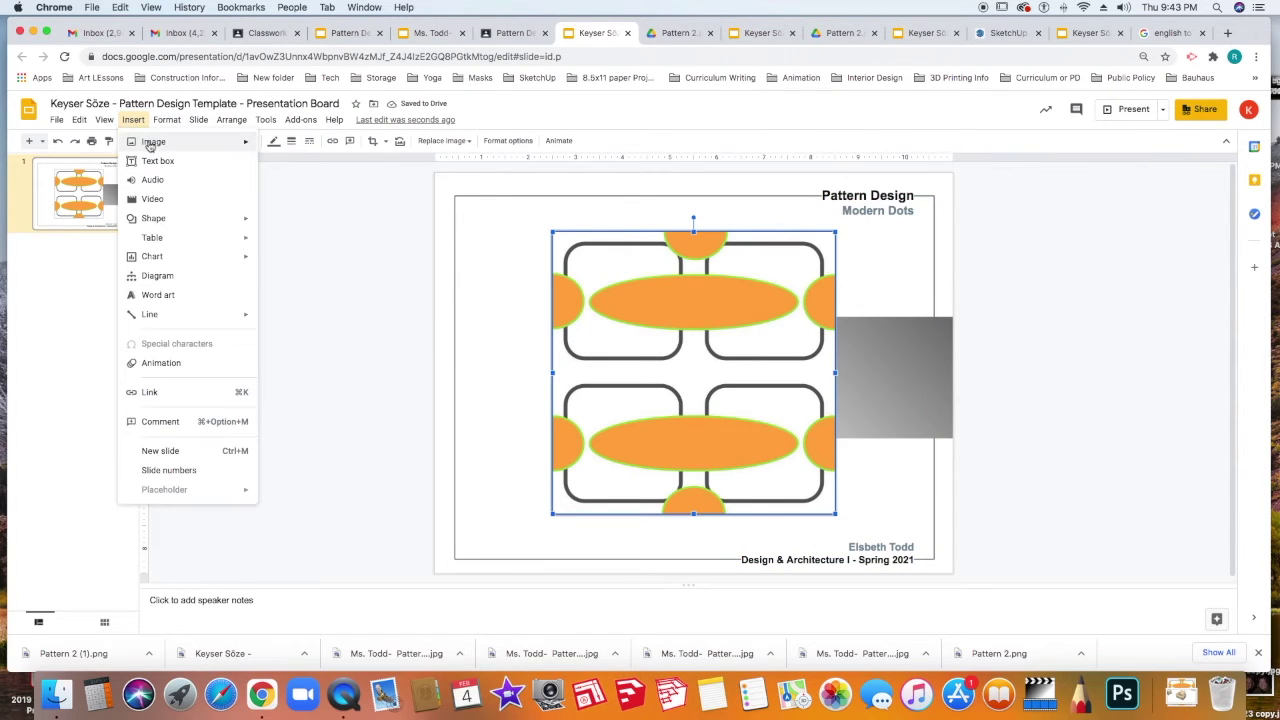
{"action": "mouse_move", "coordinate": [150, 142]}
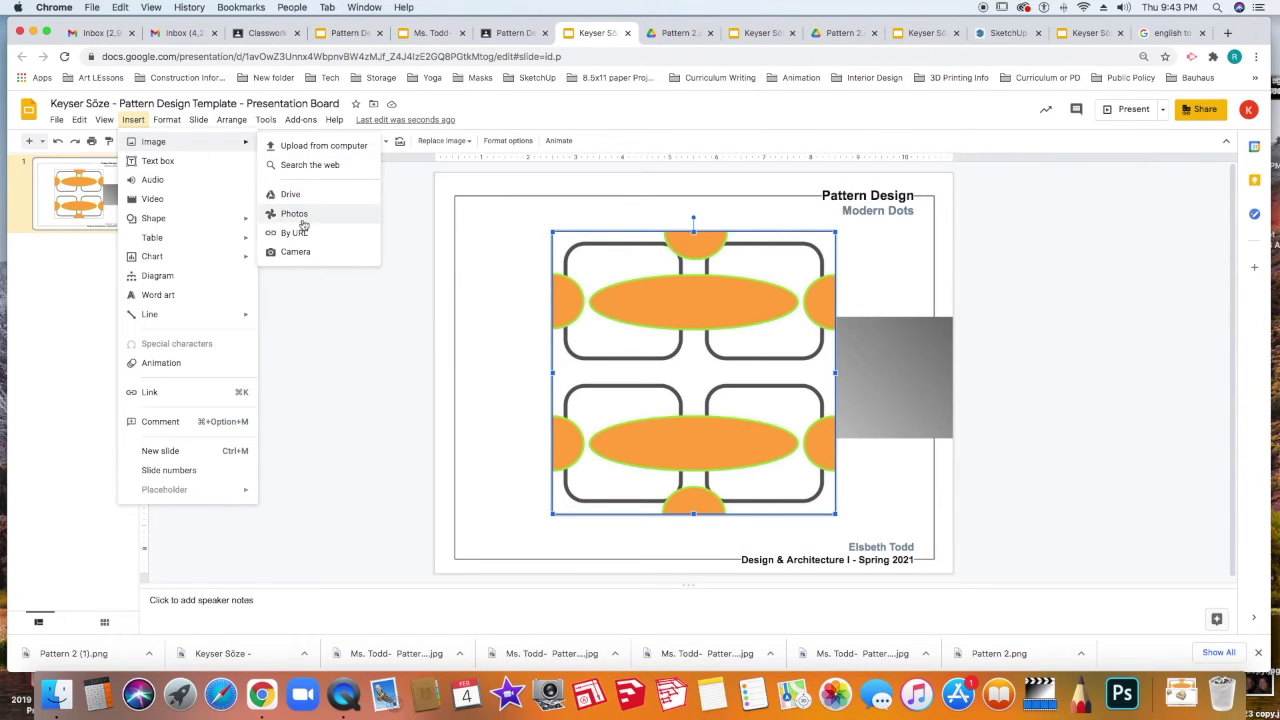
{"action": "key", "text": "Return"}
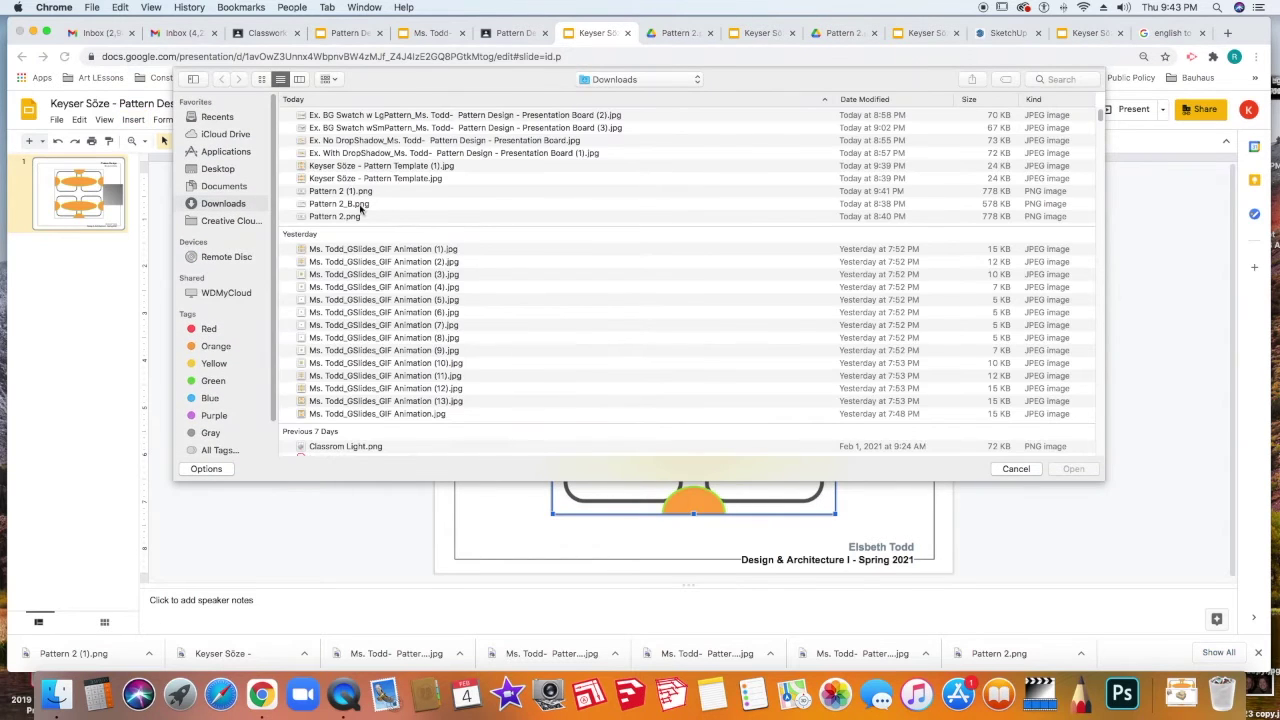
{"action": "key", "text": "super+1"}
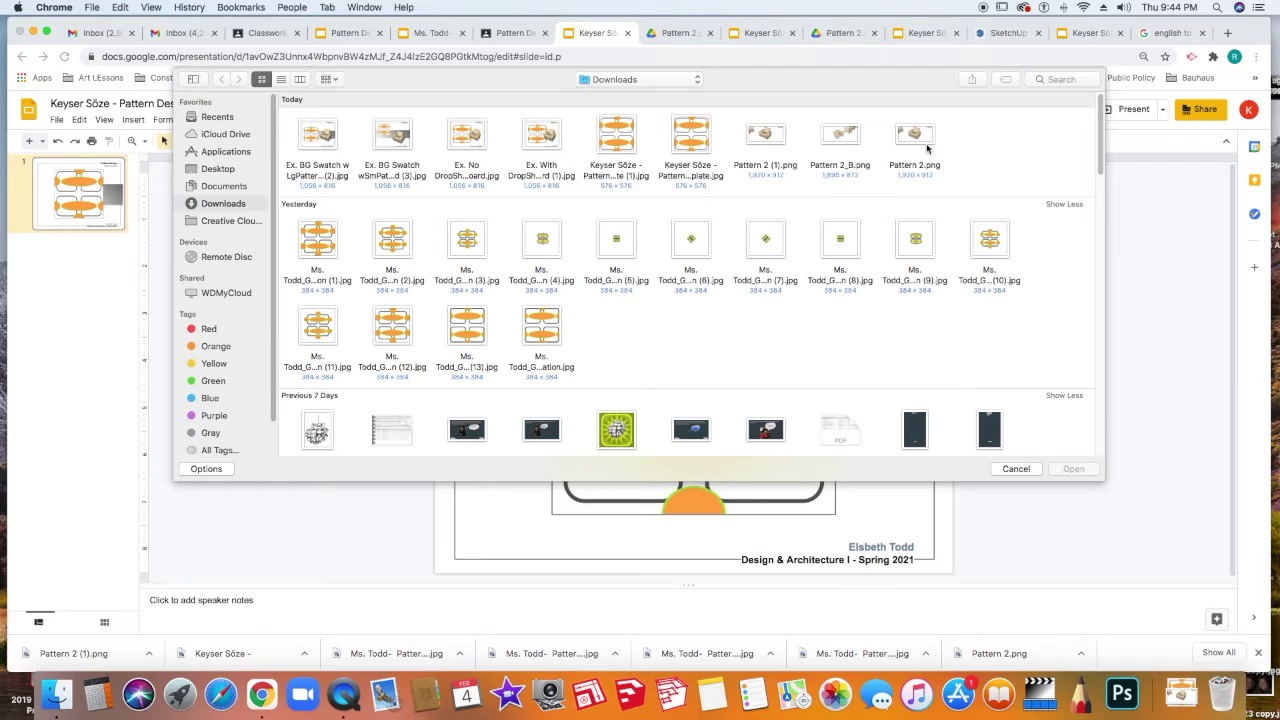
{"action": "left_click", "coordinate": [750, 160]}
{"action": "left_click", "coordinate": [1058, 476]}
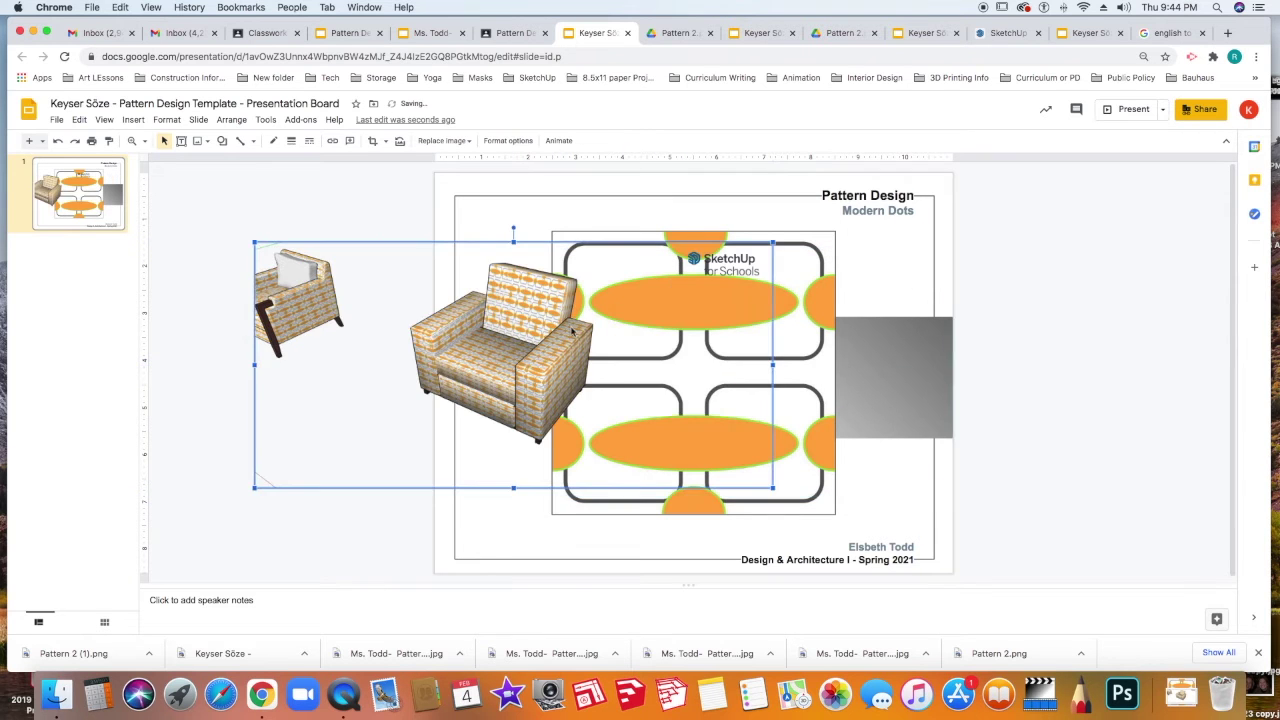
- Move the orange pattern swatch left and shrink it, and place the chair over the grey gradient
{"action": "left_click", "coordinate": [805, 268]}
{"action": "left_click", "coordinate": [774, 298]}
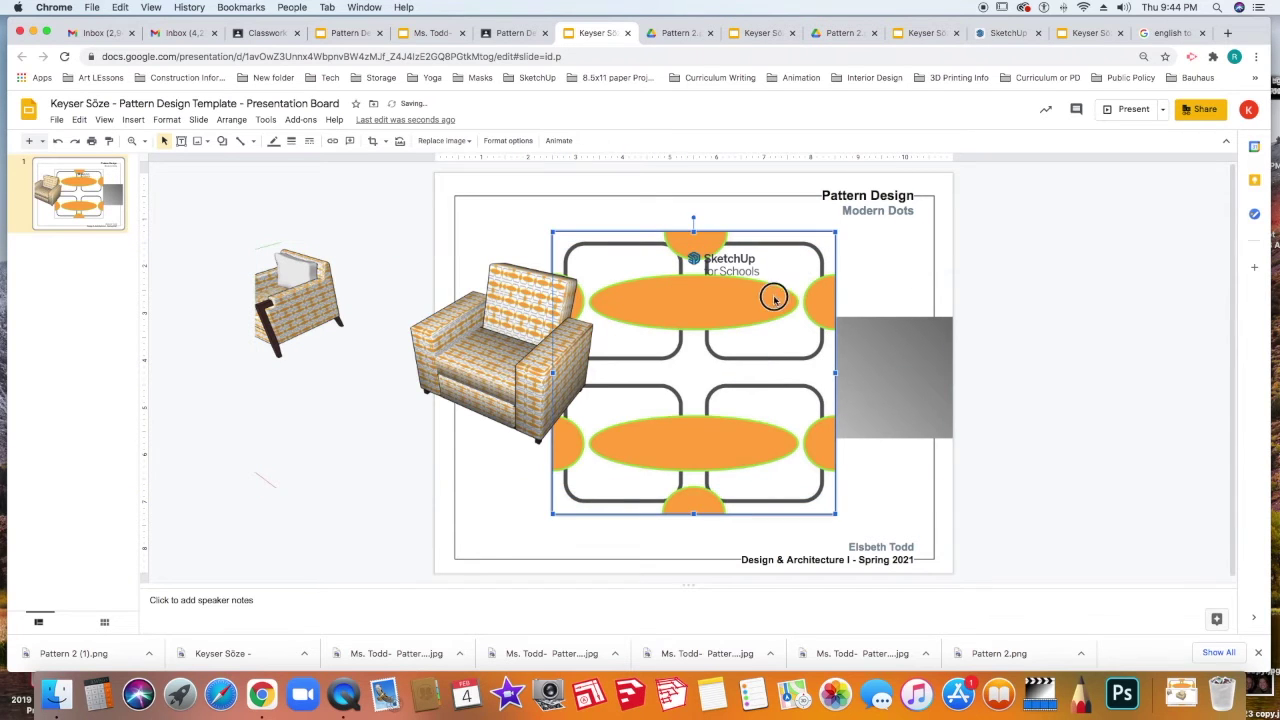
{"action": "left_click_drag", "start_coordinate": [774, 298], "coordinate": [686, 297]}
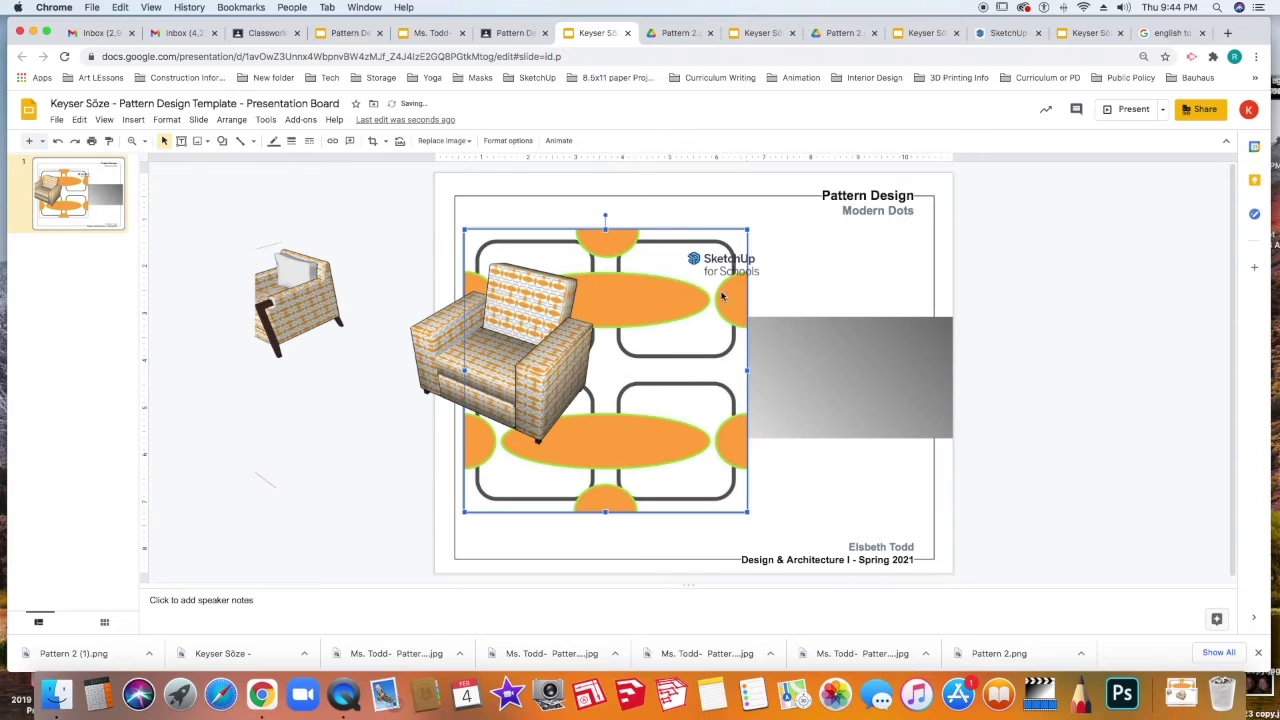
{"action": "left_click_drag", "start_coordinate": [747, 230], "coordinate": [711, 265]}
{"action": "left_click", "coordinate": [697, 337]}
{"action": "left_click_drag", "start_coordinate": [697, 337], "coordinate": [690, 329]}
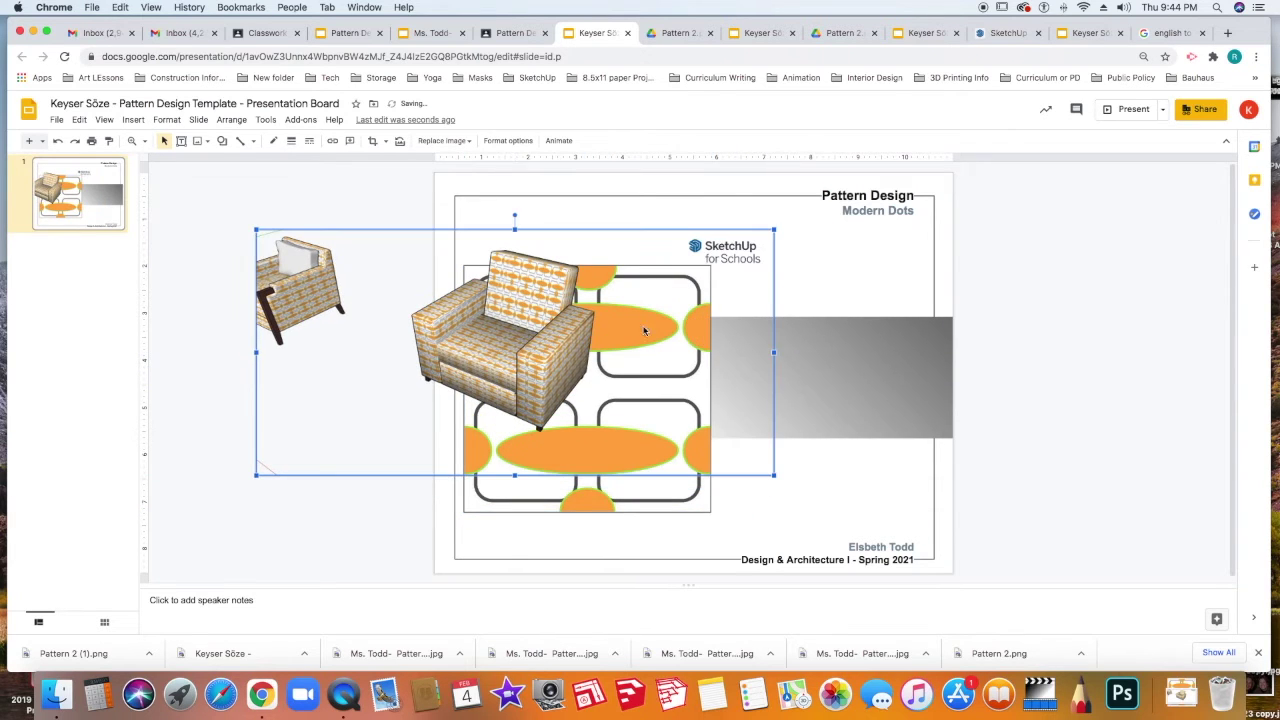
{"action": "left_click_drag", "start_coordinate": [546, 350], "coordinate": [812, 360]}
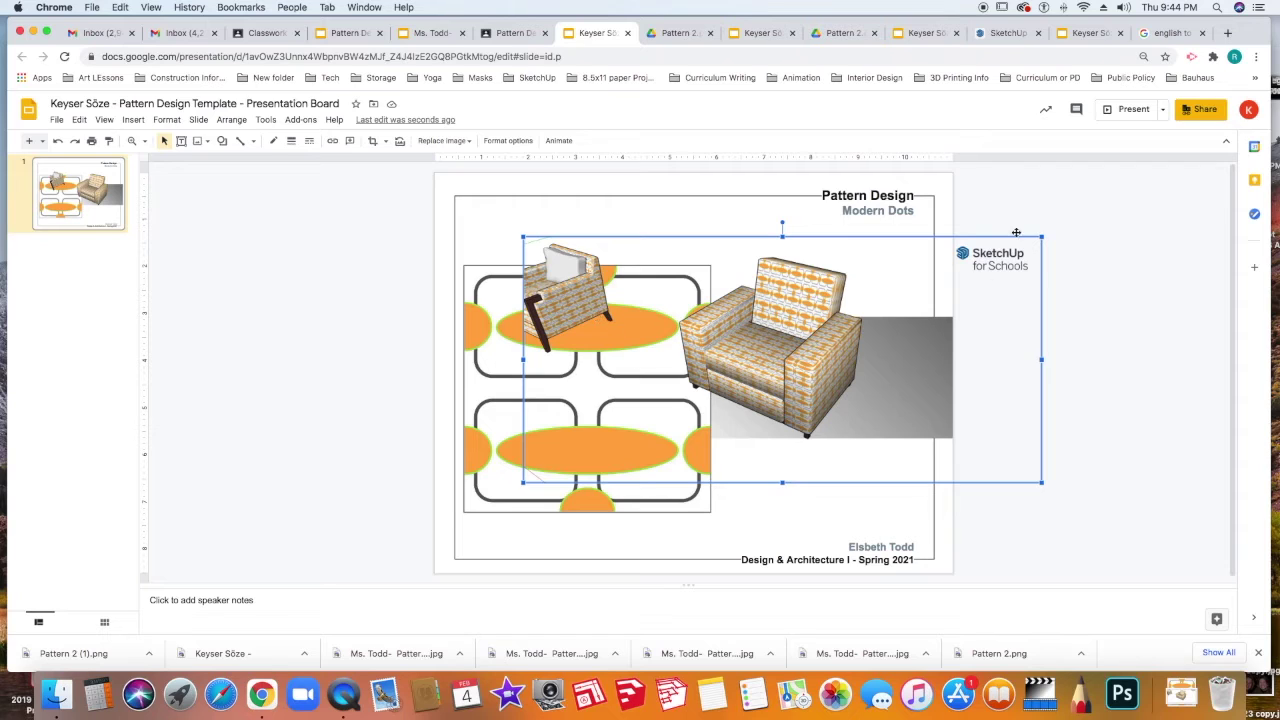
- Crop the chair render to the front chair, removing logo, side view and margins, then shift it down-right
{"action": "double_click", "coordinate": [772, 378]}
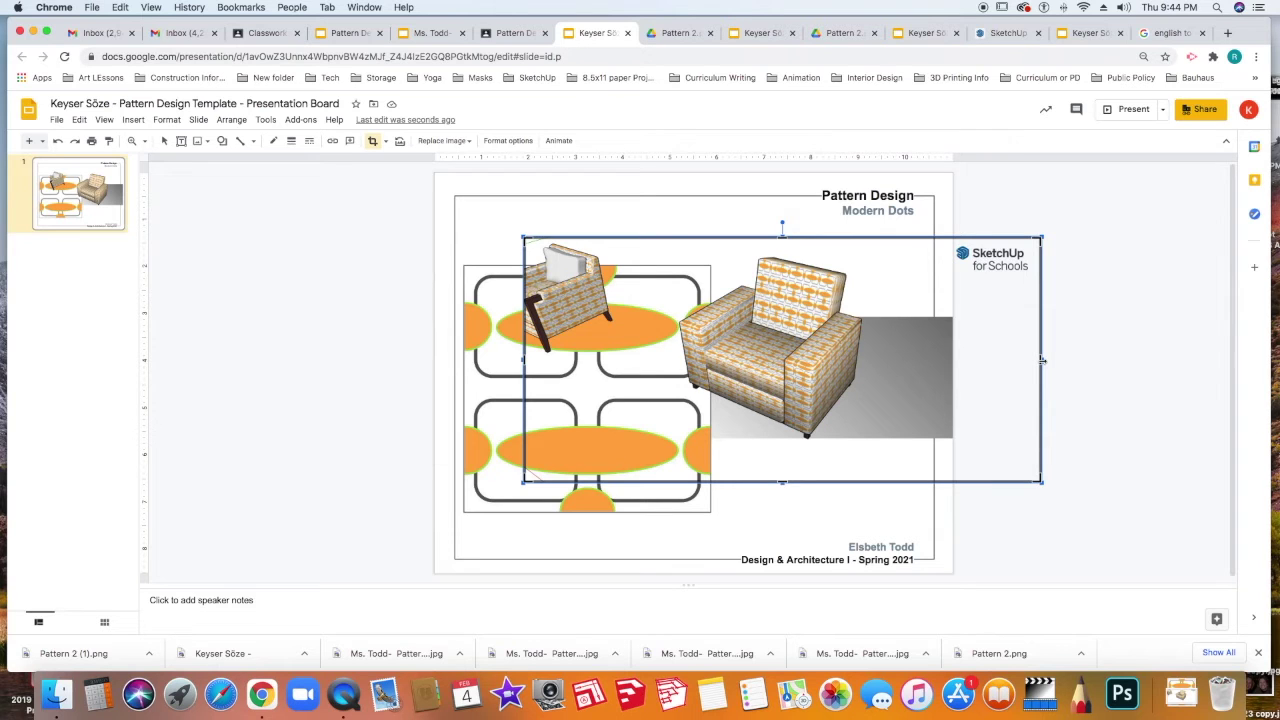
{"action": "left_click_drag", "start_coordinate": [1042, 360], "coordinate": [872, 362]}
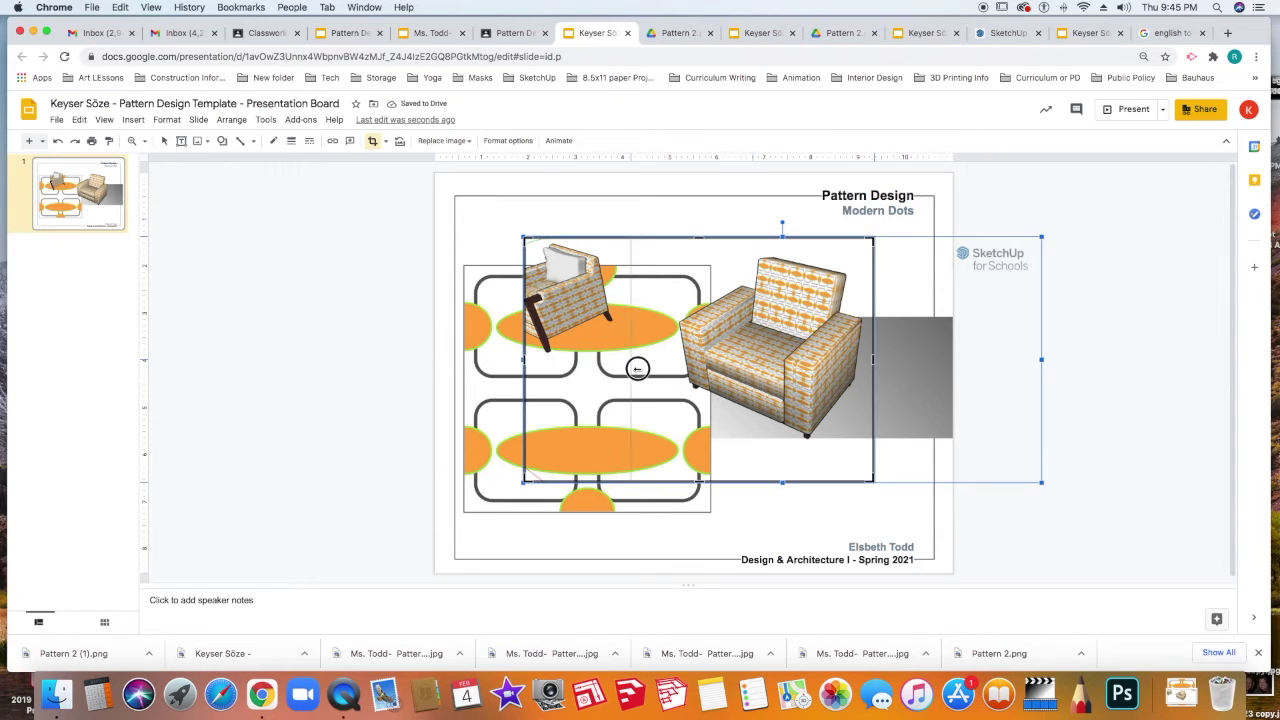
{"action": "left_click_drag", "start_coordinate": [637, 369], "coordinate": [662, 366]}
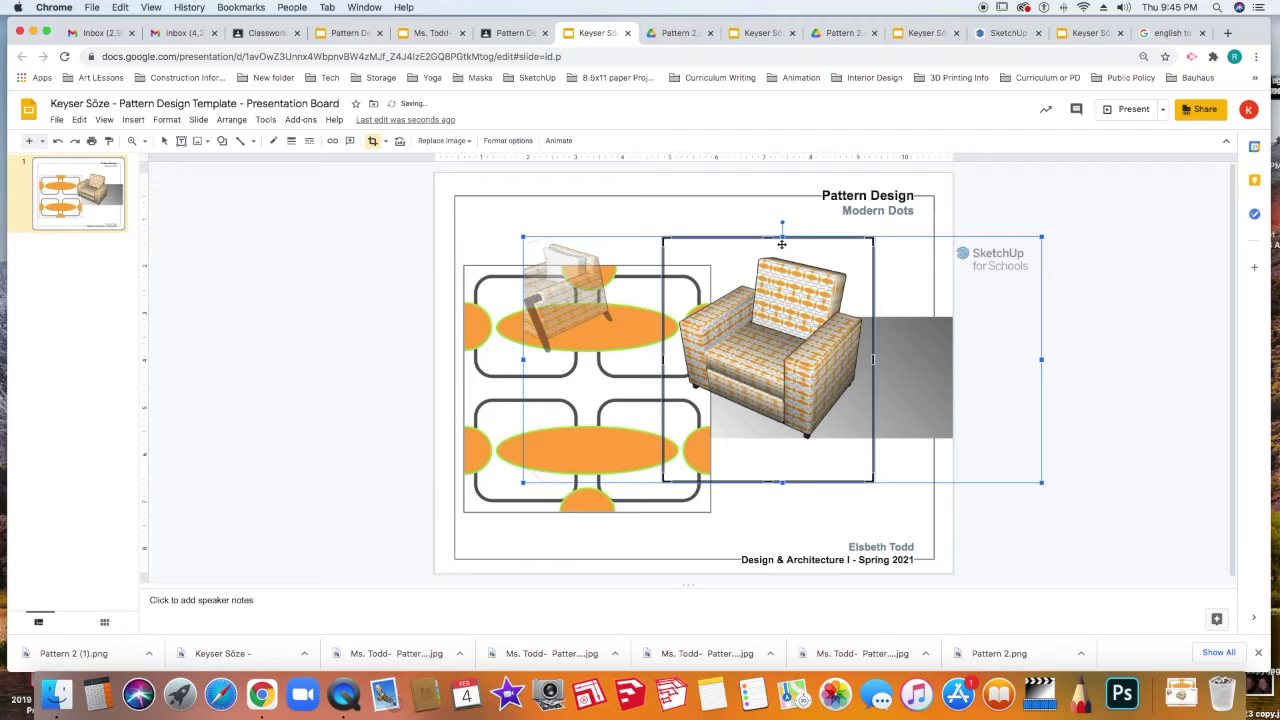
{"action": "left_click_drag", "start_coordinate": [782, 483], "coordinate": [782, 450]}
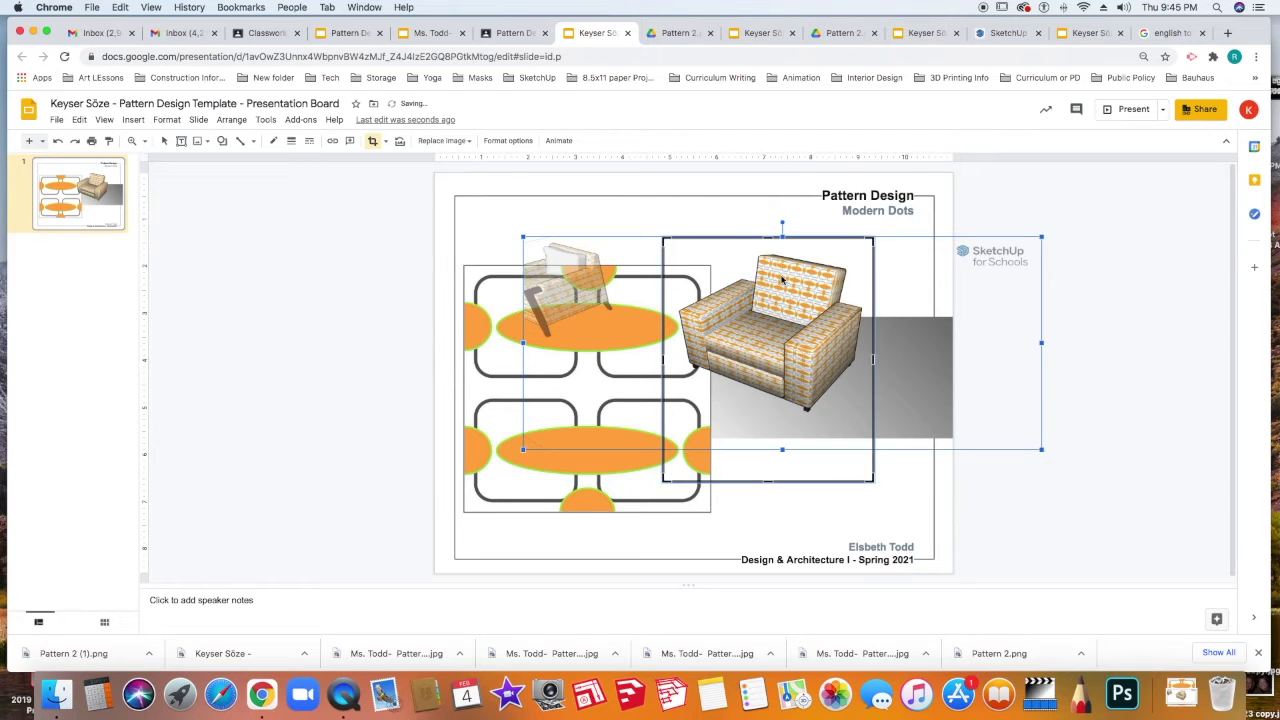
{"action": "key", "text": "super+z"}
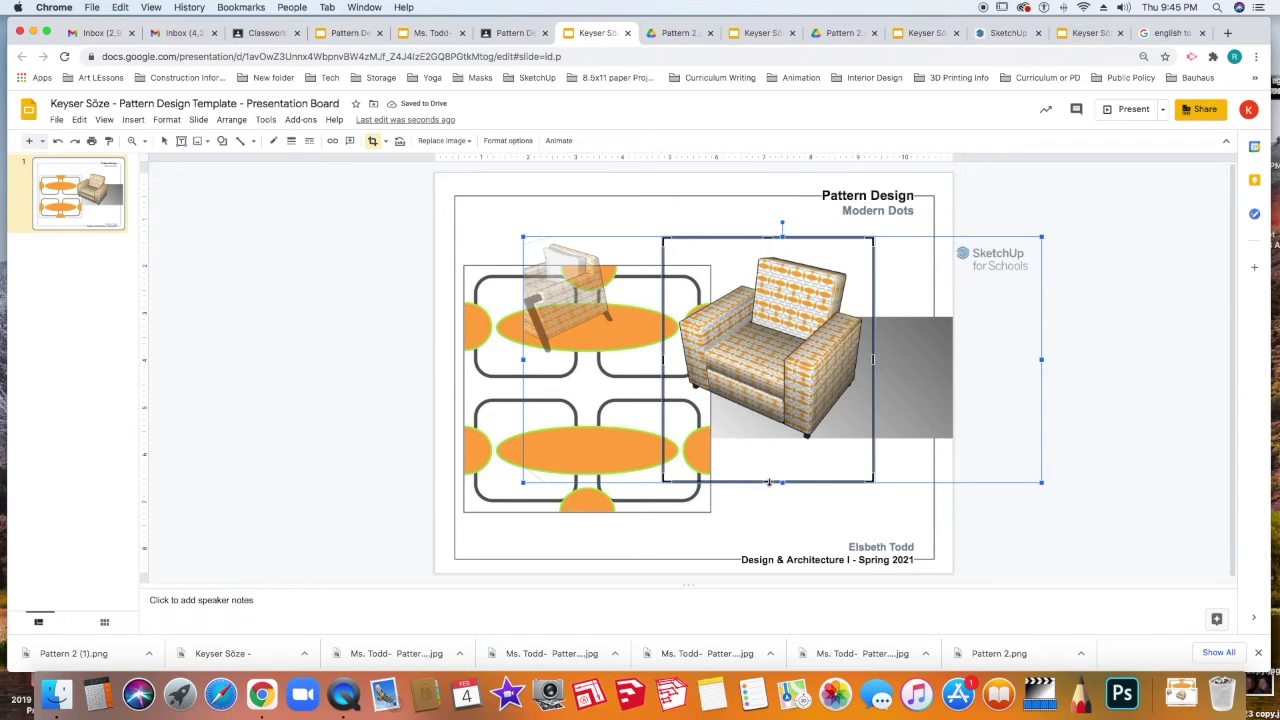
{"action": "left_click_drag", "start_coordinate": [769, 483], "coordinate": [776, 446]}
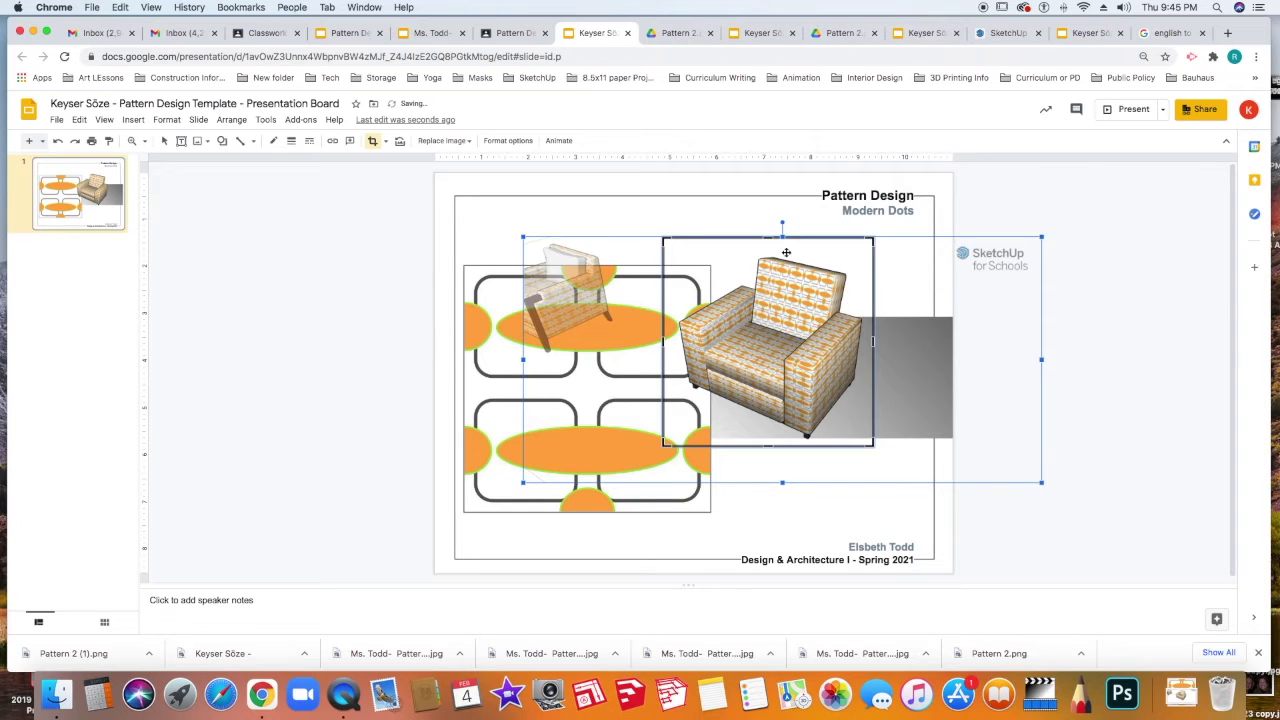
{"action": "left_click_drag", "start_coordinate": [766, 238], "coordinate": [768, 249]}
{"action": "key", "text": "Return"}
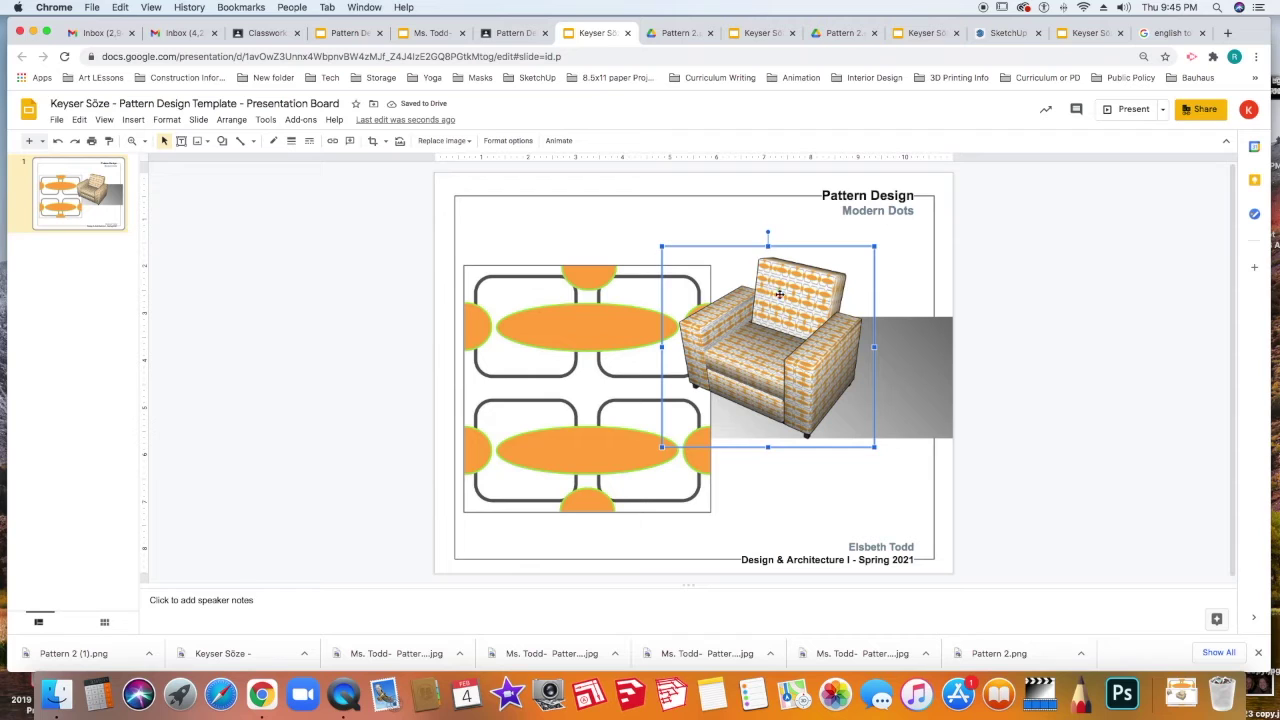
{"action": "left_click_drag", "start_coordinate": [852, 350], "coordinate": [872, 404]}
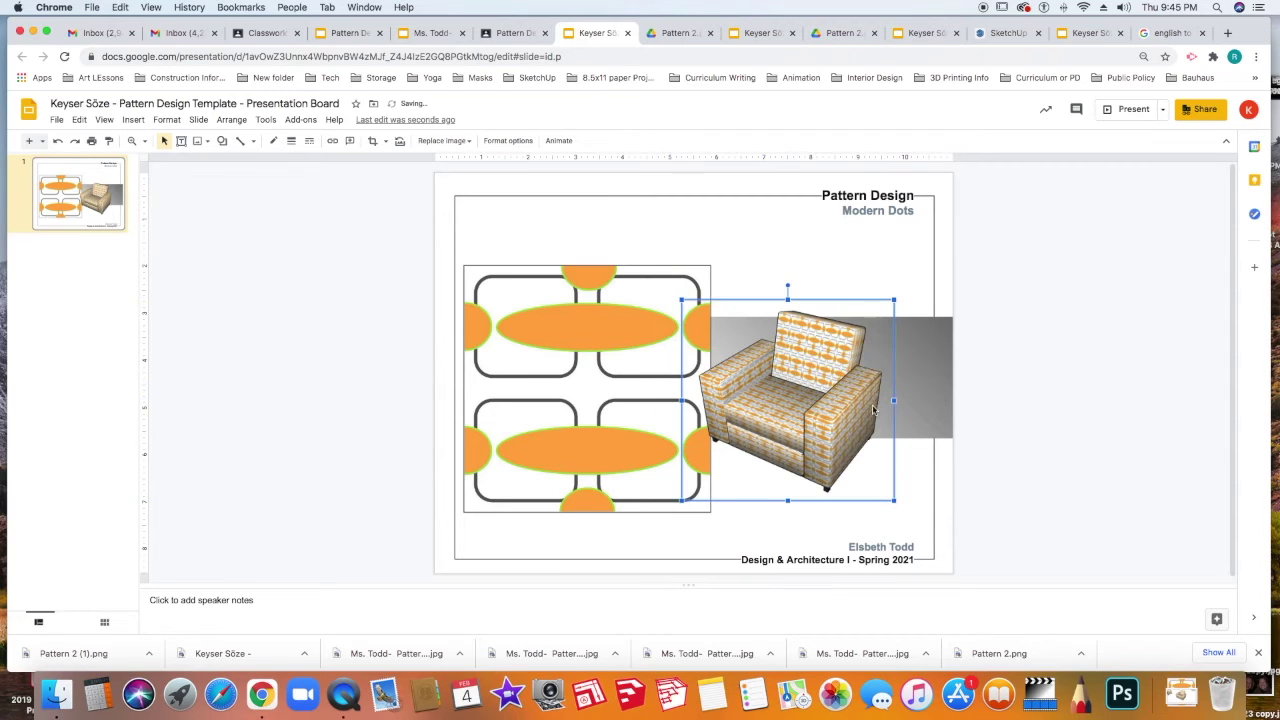
- Remove the grey border from the orange pattern image
{"action": "left_click", "coordinate": [935, 350]}
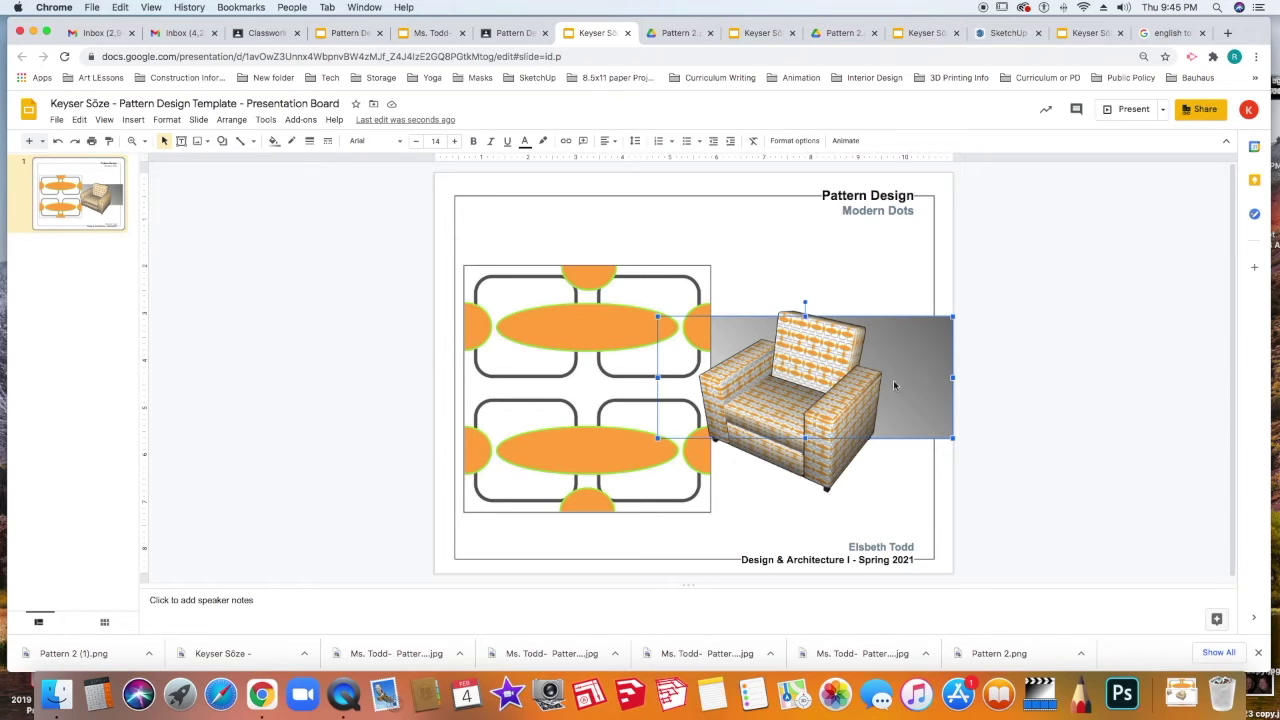
{"action": "left_click", "coordinate": [607, 285]}
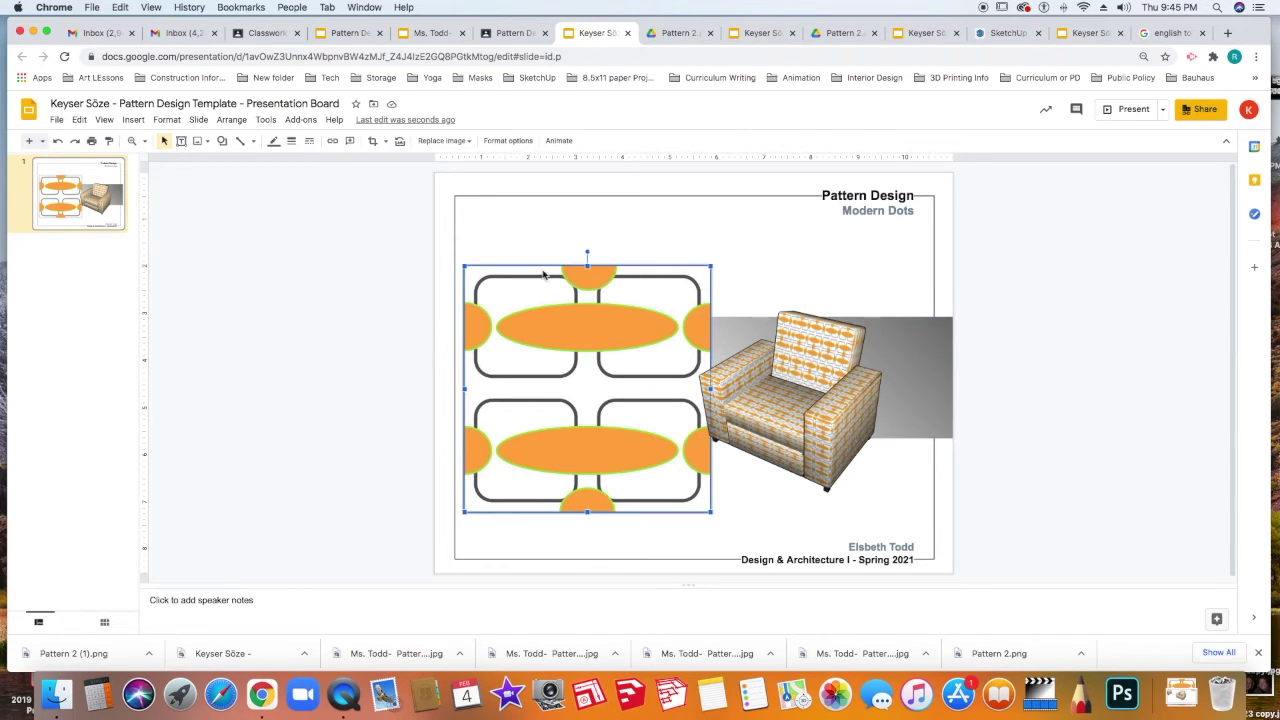
{"action": "left_click", "coordinate": [720, 237]}
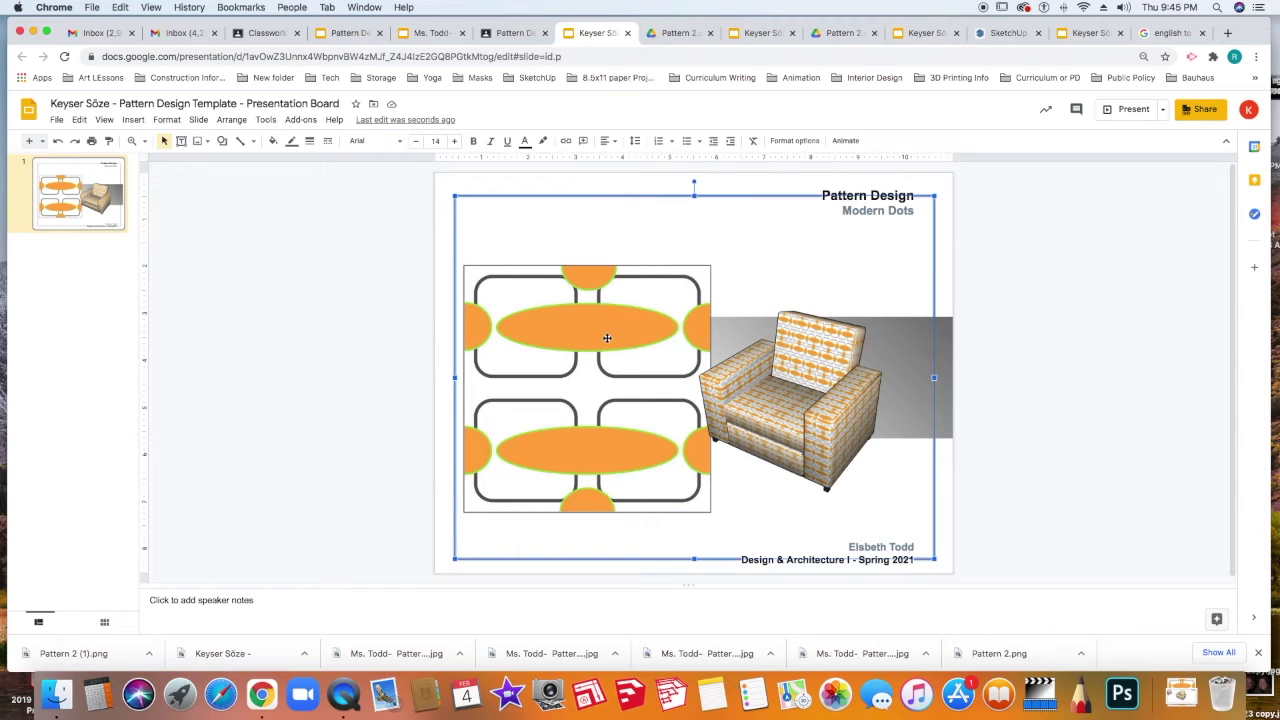
{"action": "left_click", "coordinate": [611, 357]}
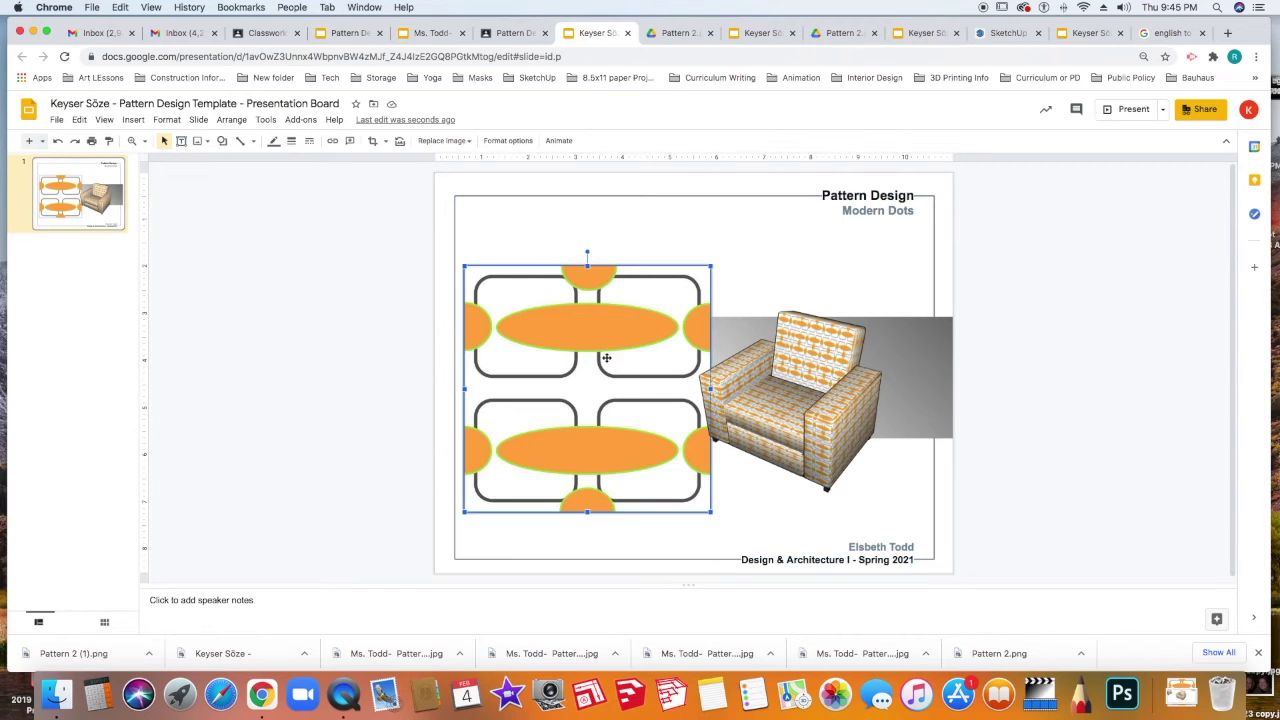
{"action": "left_click", "coordinate": [270, 150]}
{"action": "left_click", "coordinate": [280, 164]}
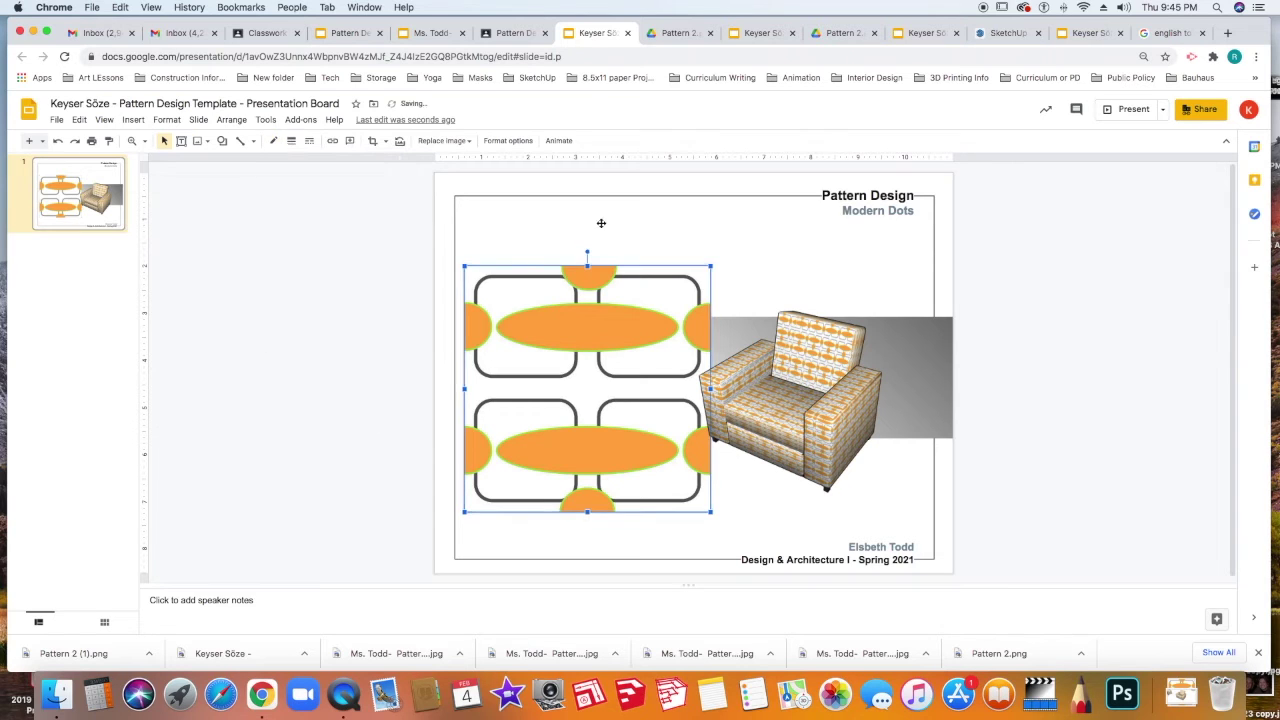
- Nudge the pattern swatch up and right, then enlarge it toward the armchair
{"action": "left_click", "coordinate": [613, 242]}
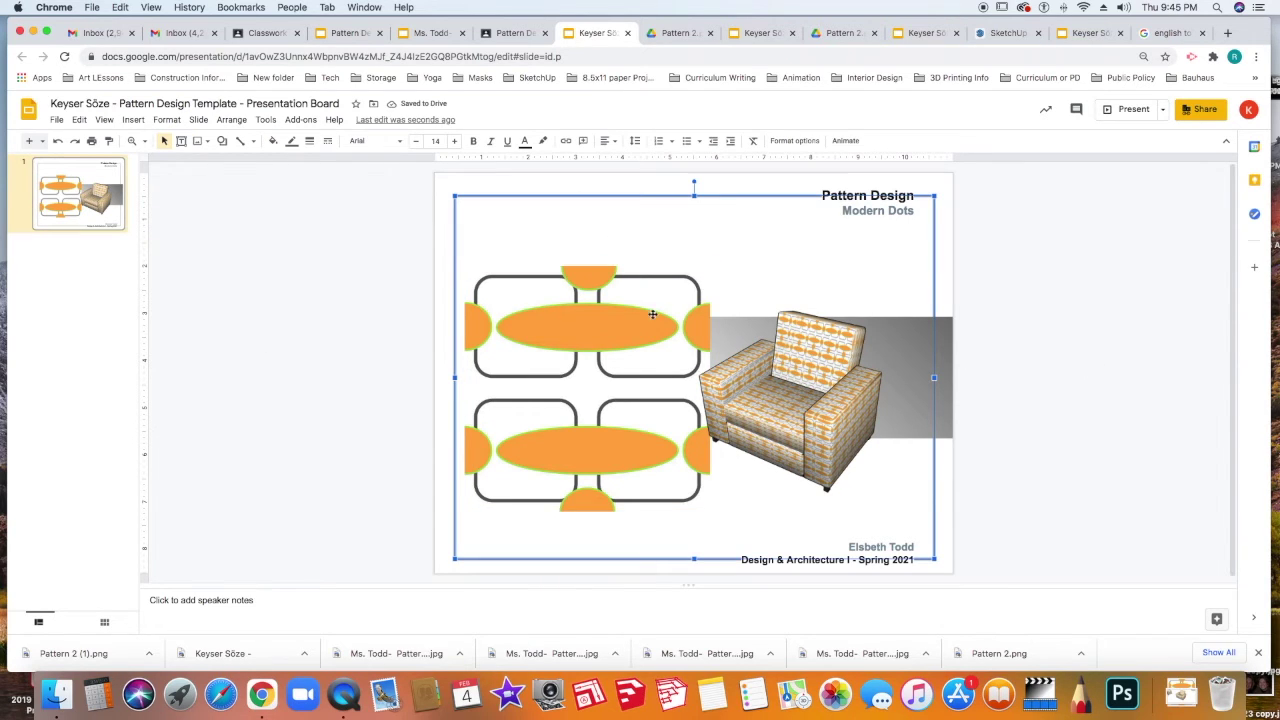
{"action": "left_click", "coordinate": [620, 437]}
{"action": "left_click_drag", "start_coordinate": [620, 437], "coordinate": [623, 427]}
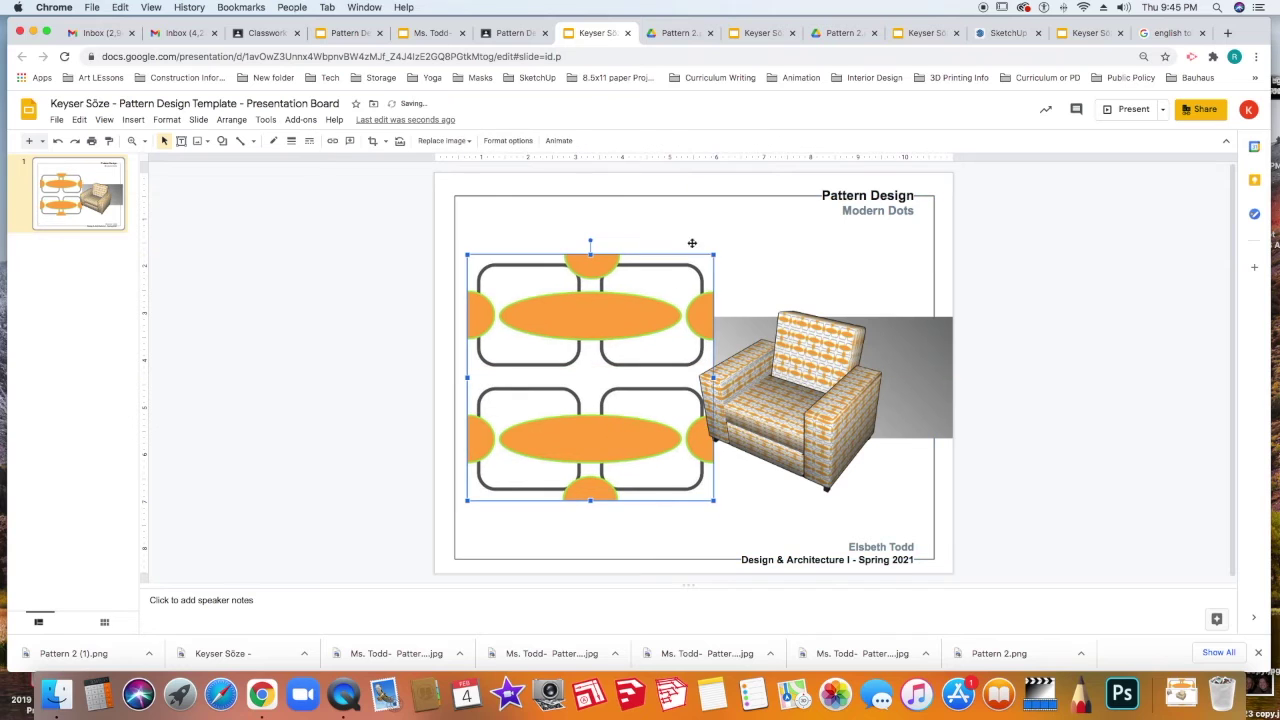
{"action": "left_click_drag", "start_coordinate": [714, 256], "coordinate": [700, 260]}
{"action": "left_click", "coordinate": [696, 476]}
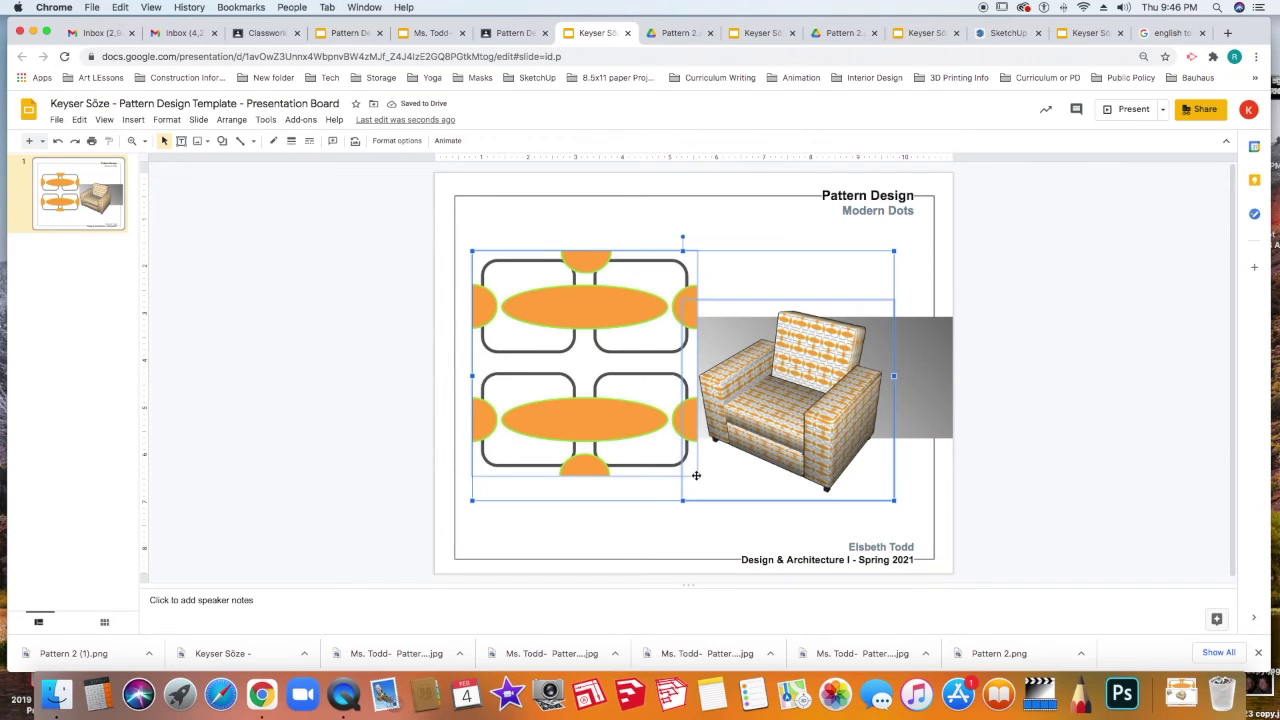
{"action": "left_click", "coordinate": [656, 480]}
{"action": "left_click", "coordinate": [668, 463]}
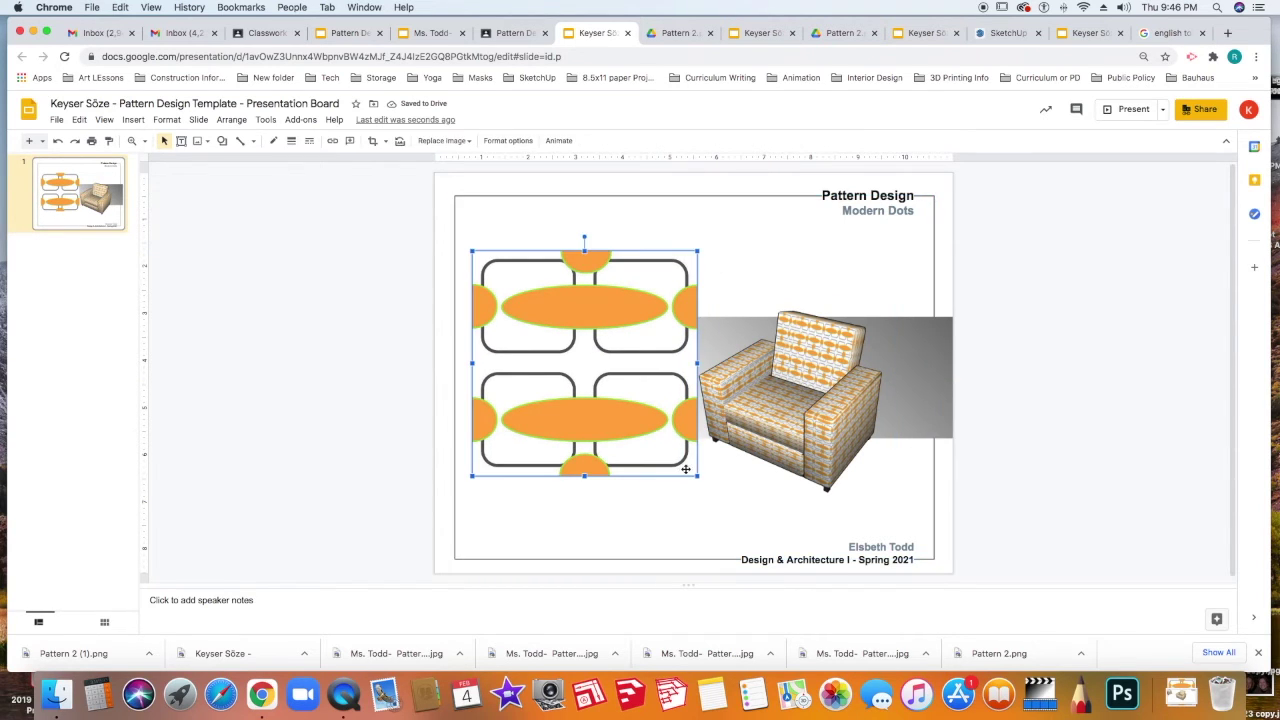
{"action": "left_click_drag", "start_coordinate": [698, 477], "coordinate": [670, 456]}
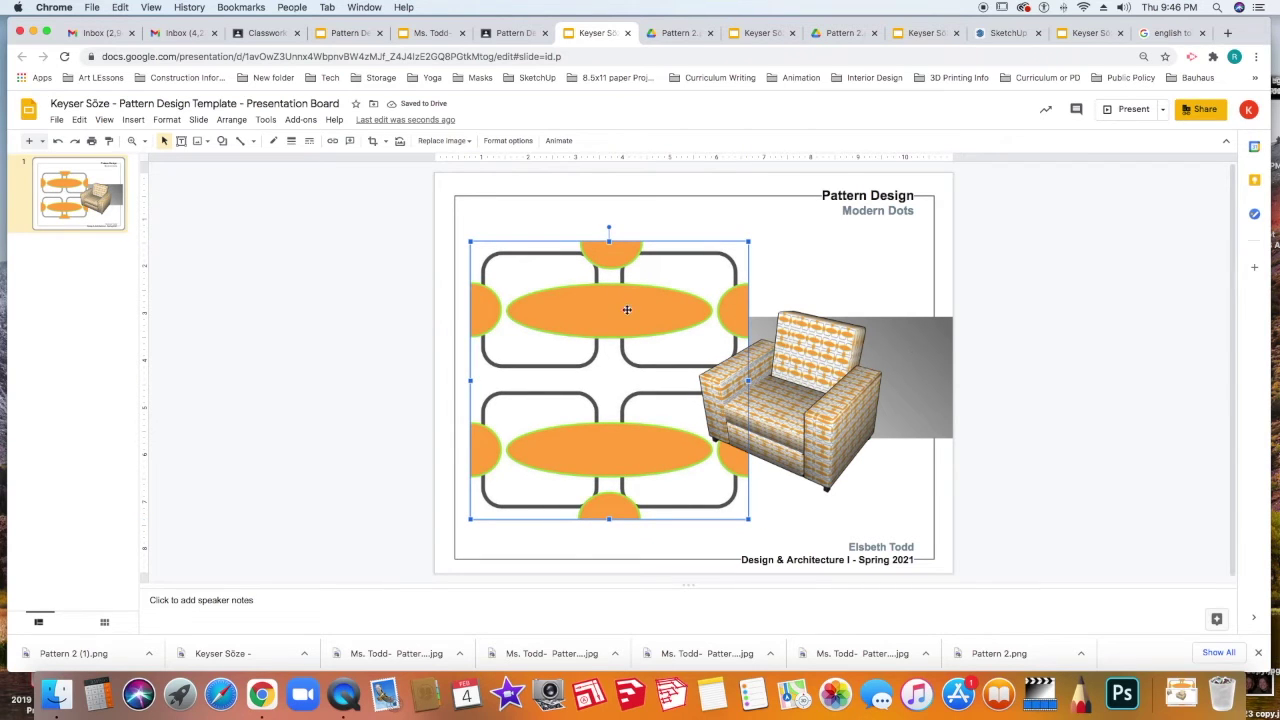
- Shrink the pattern swatch and move it up toward the top left
{"action": "left_click_drag", "start_coordinate": [627, 310], "coordinate": [617, 272]}
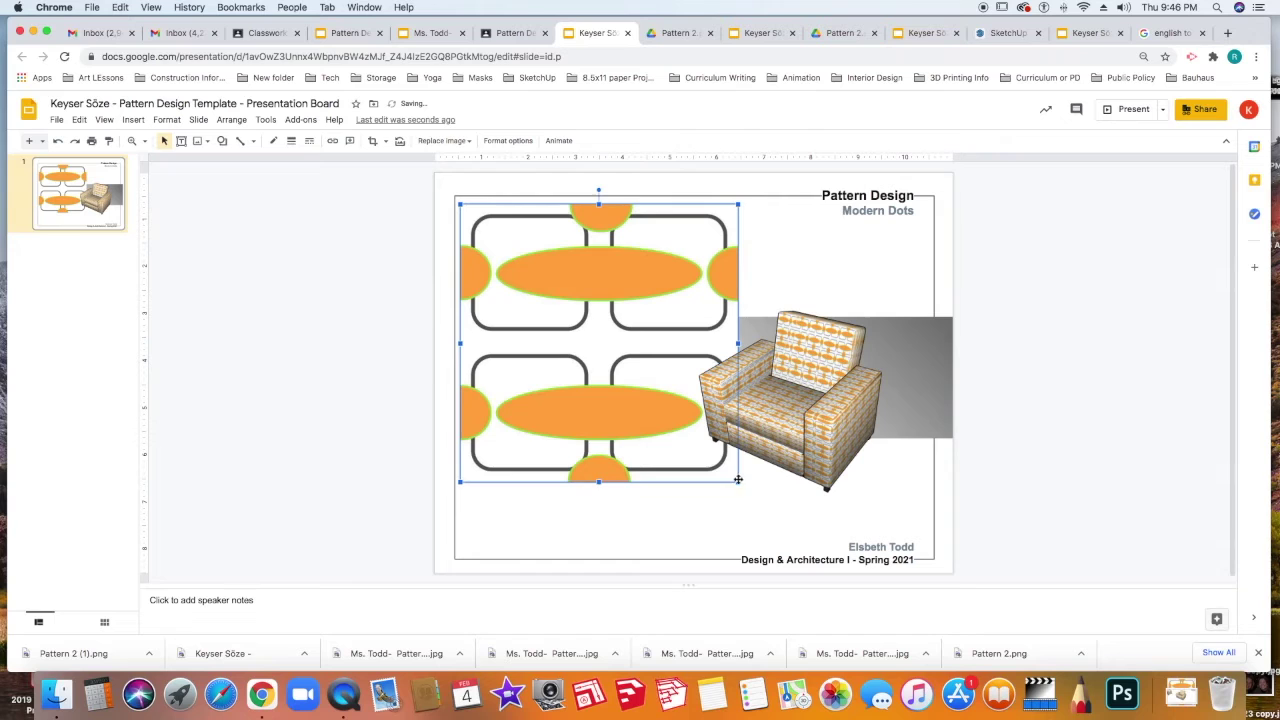
{"action": "left_click_drag", "start_coordinate": [738, 483], "coordinate": [633, 377]}
{"action": "left_click_drag", "start_coordinate": [591, 326], "coordinate": [617, 338]}
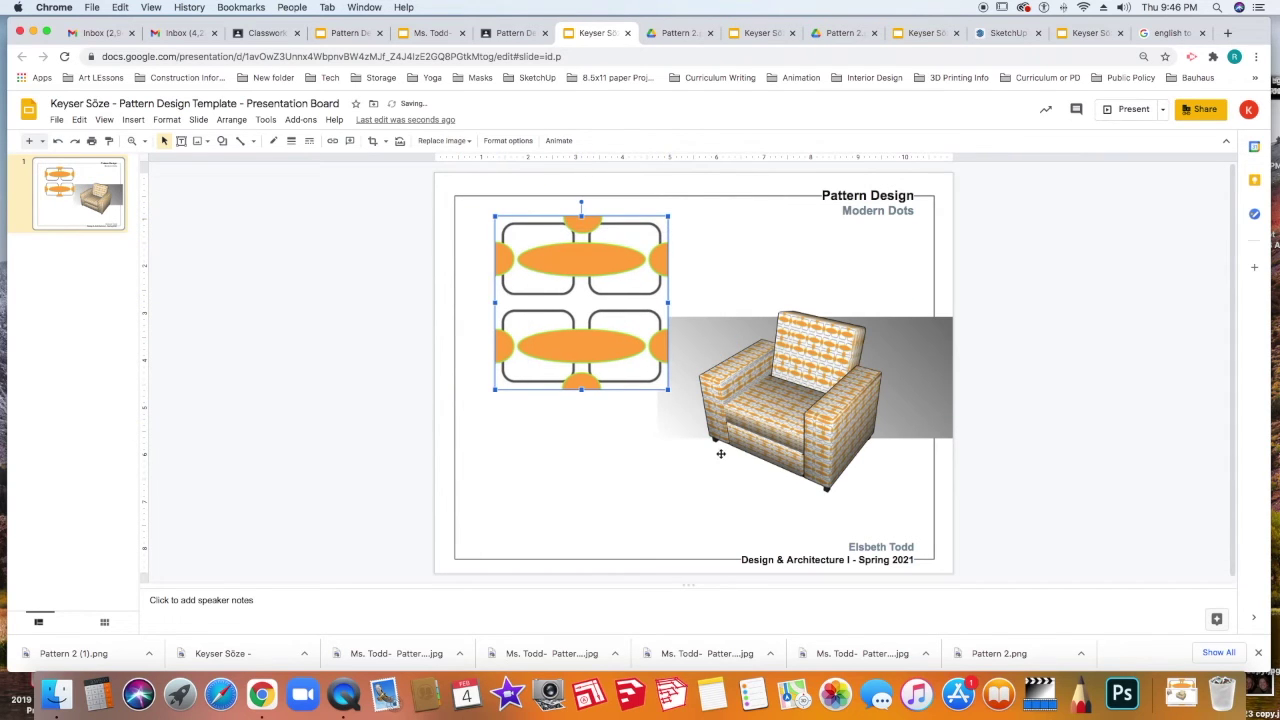
- Stretch the grey band to the slide's left edge and move the armchair lower
{"action": "left_click", "coordinate": [678, 435]}
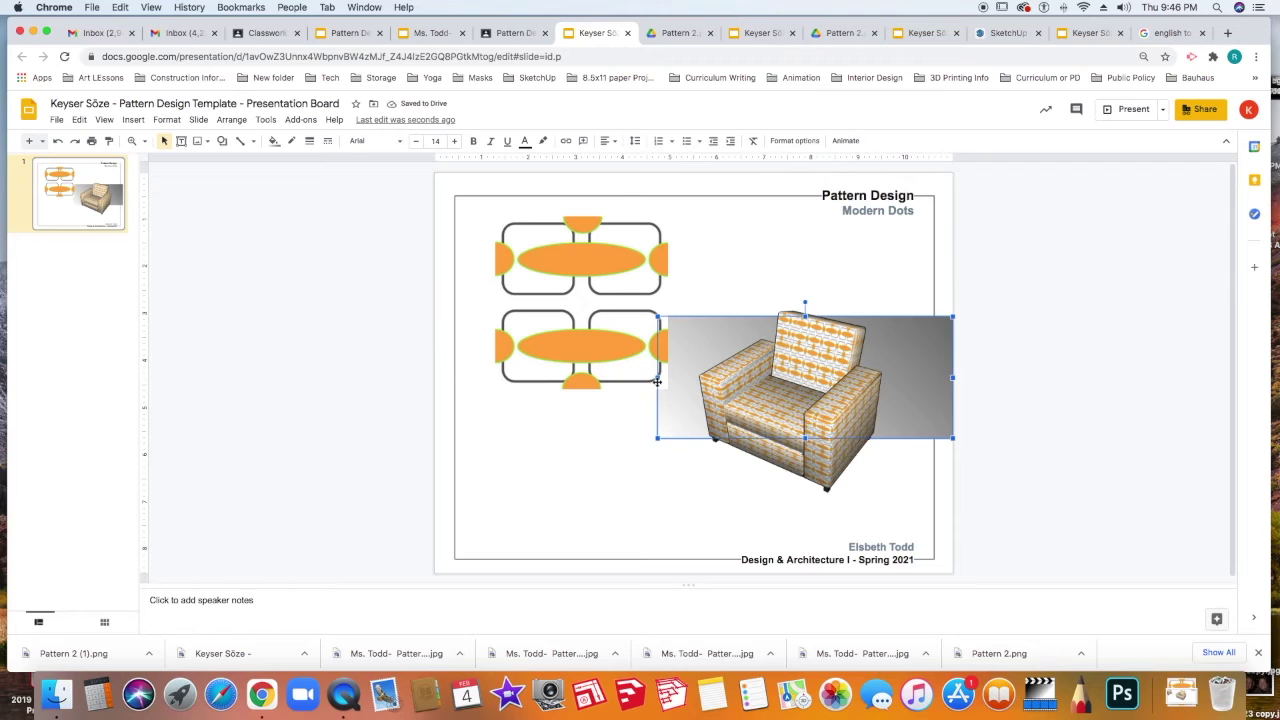
{"action": "left_click_drag", "start_coordinate": [655, 376], "coordinate": [434, 372]}
{"action": "left_click", "coordinate": [846, 397]}
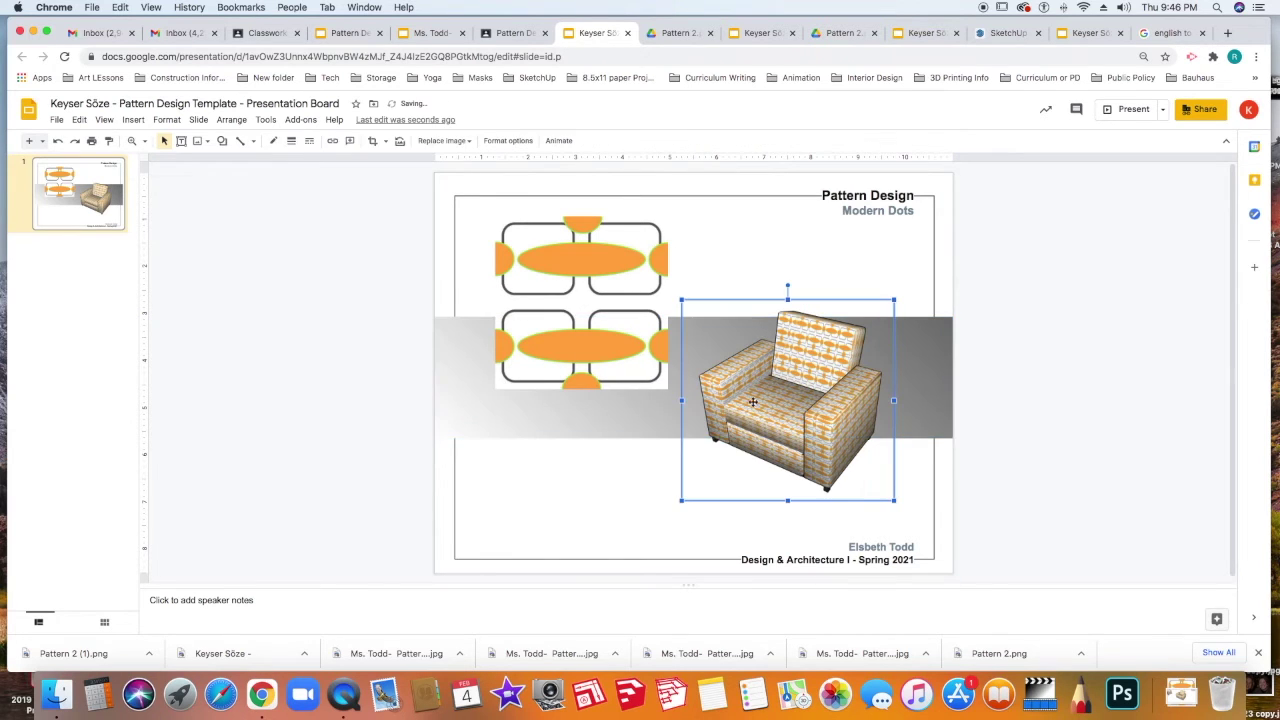
{"action": "left_click", "coordinate": [629, 341]}
{"action": "left_click_drag", "start_coordinate": [845, 415], "coordinate": [814, 457]}
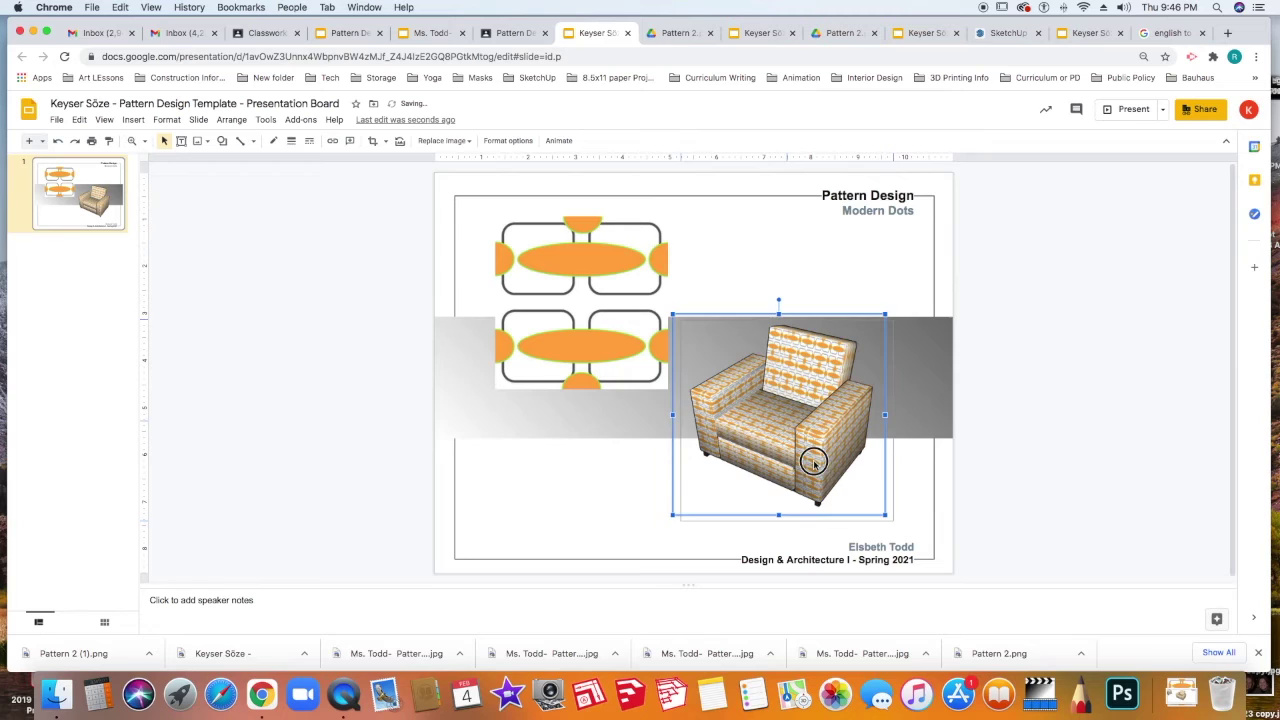
{"action": "left_click_drag", "start_coordinate": [928, 366], "coordinate": [924, 349]}
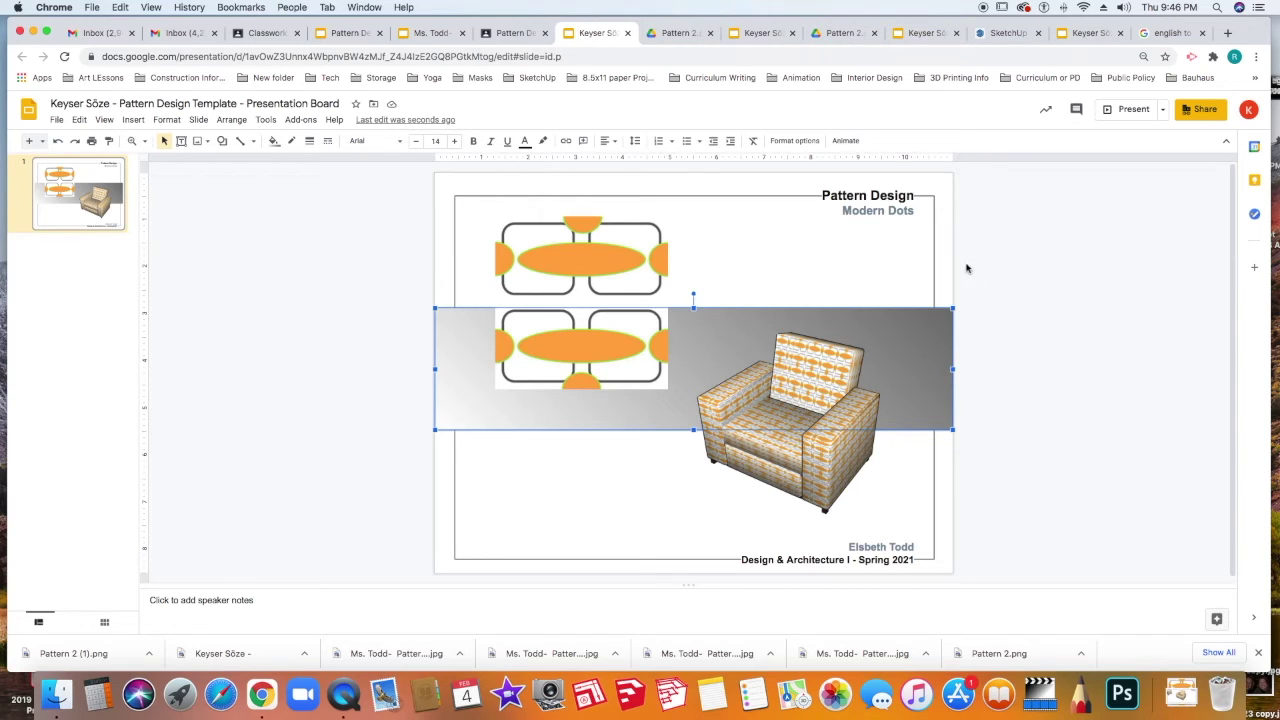
- Undo the recent layout changes and delete the grey band behind the chair
{"action": "key", "text": "cmd+z"}
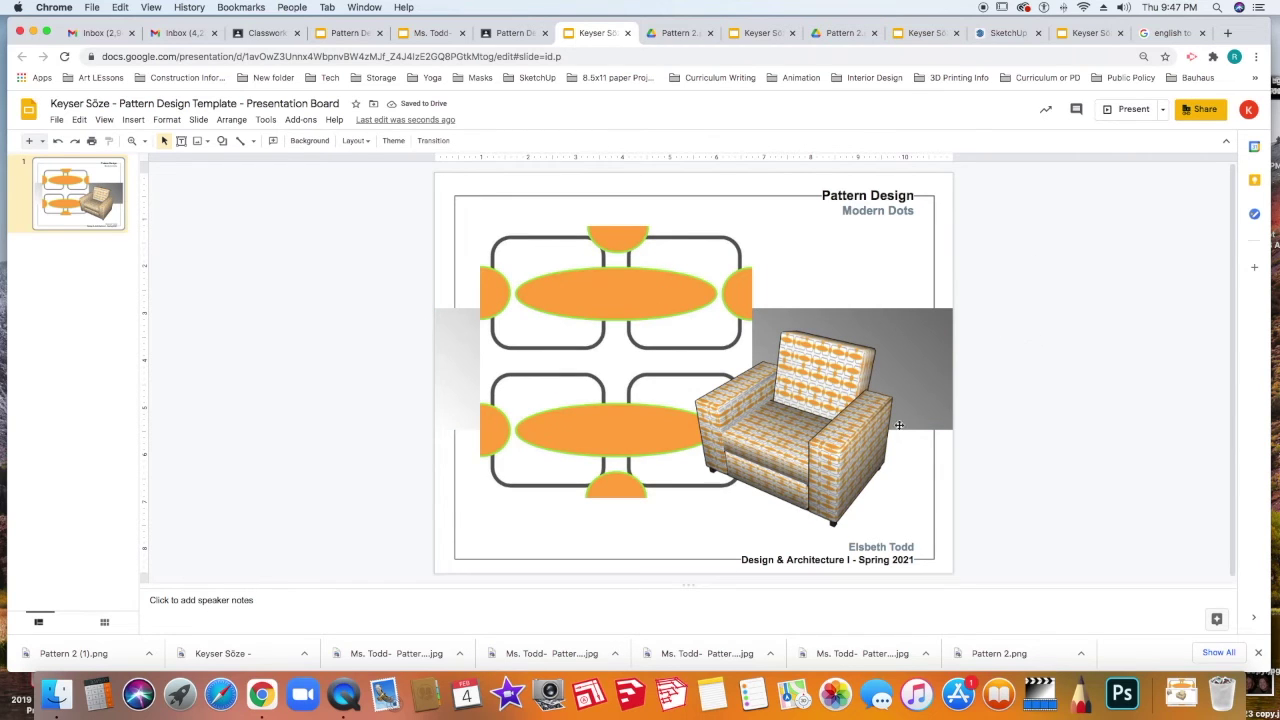
{"action": "left_click", "coordinate": [775, 323]}
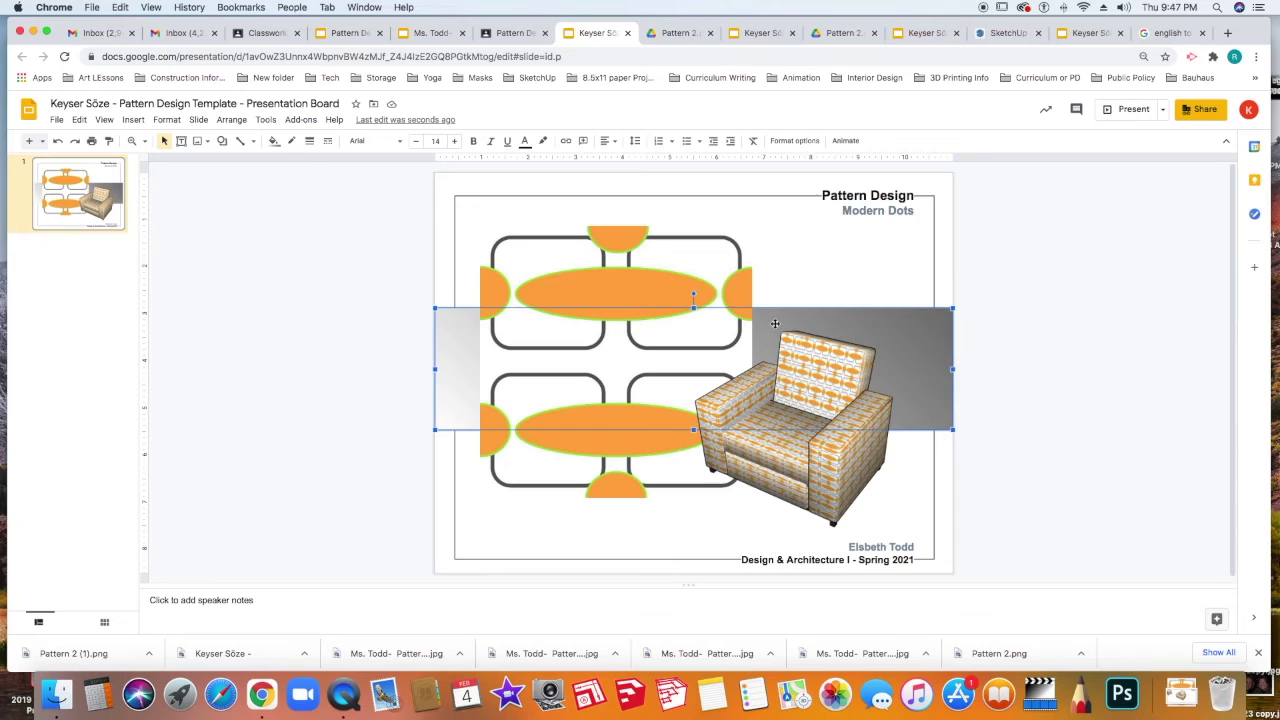
{"action": "key", "text": "BackSpace"}
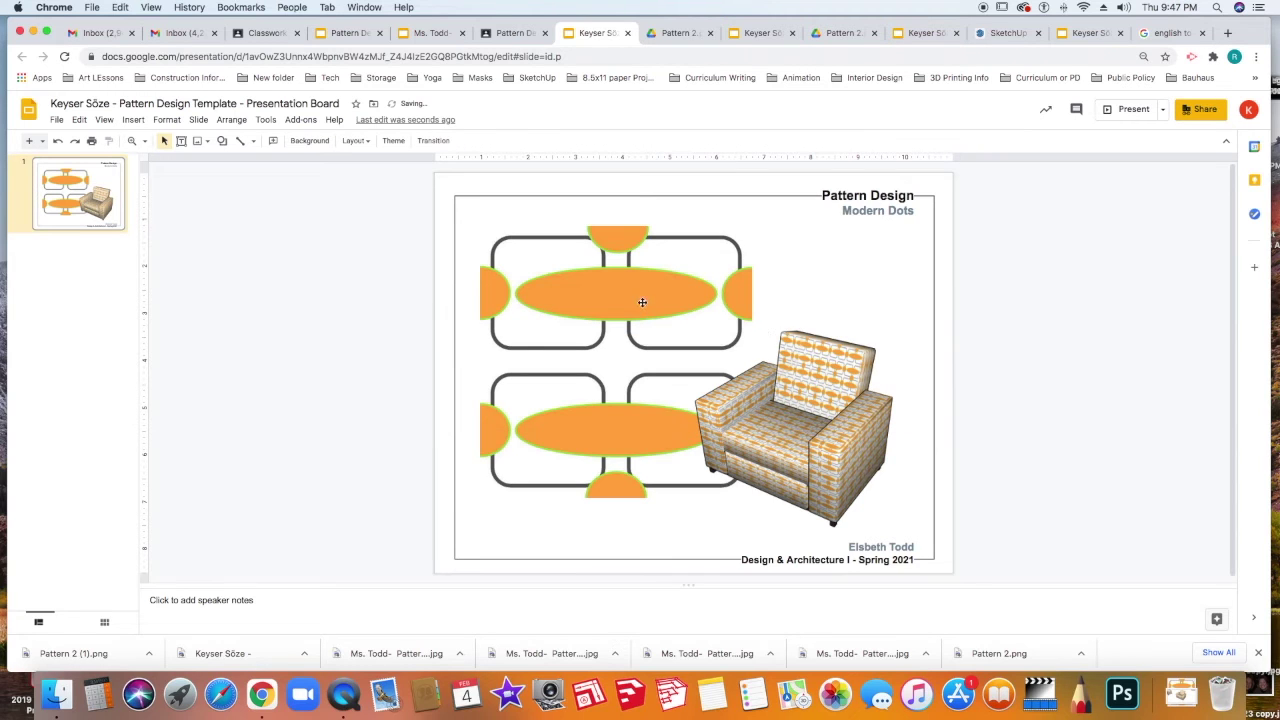
- Reposition and slightly enlarge the swatch, shift the armchair right, and open its Format options
{"action": "left_click_drag", "start_coordinate": [642, 302], "coordinate": [629, 290]}
{"action": "left_click_drag", "start_coordinate": [826, 438], "coordinate": [843, 389]}
{"action": "left_click", "coordinate": [520, 478]}
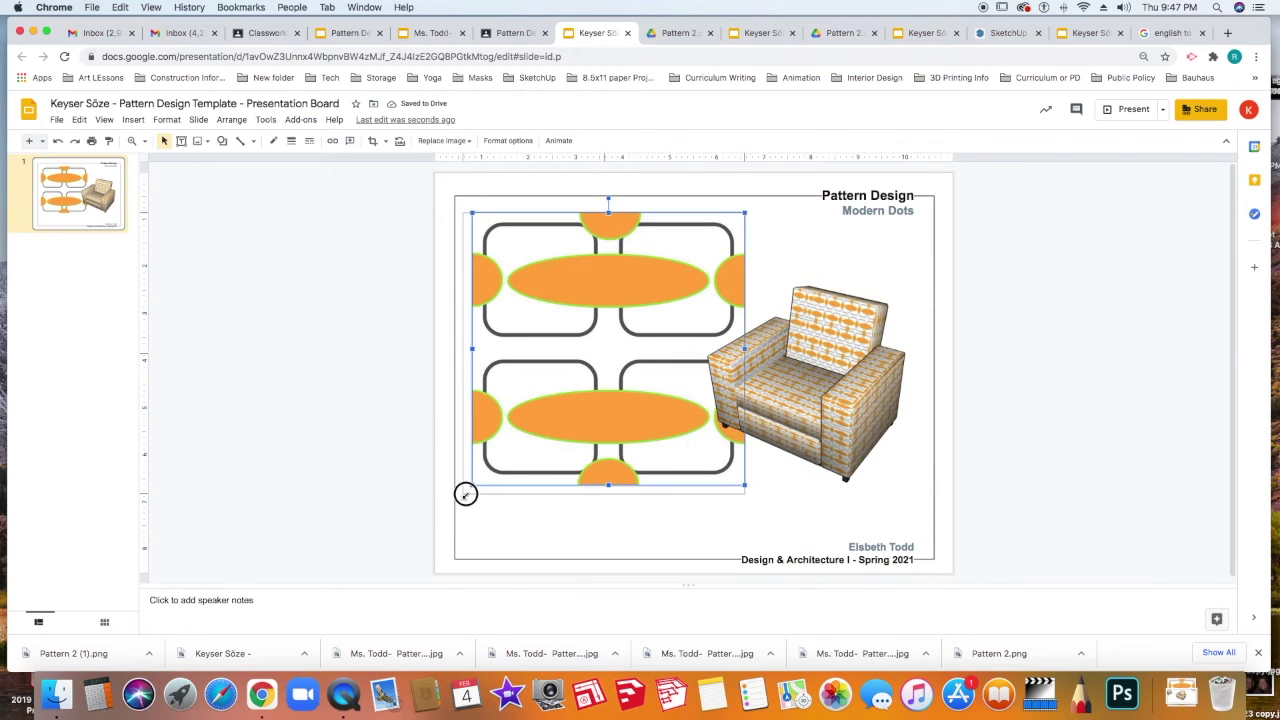
{"action": "left_click_drag", "start_coordinate": [465, 493], "coordinate": [465, 493]}
{"action": "left_click_drag", "start_coordinate": [537, 443], "coordinate": [549, 457]}
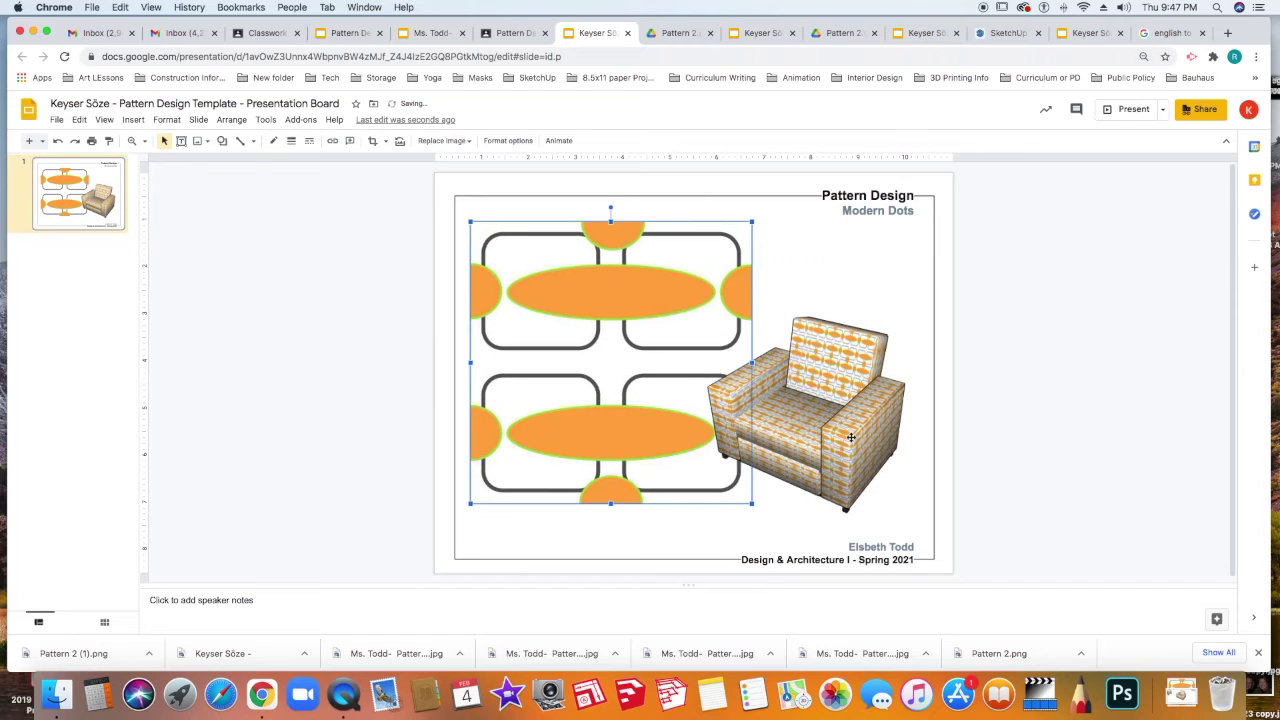
{"action": "left_click_drag", "start_coordinate": [852, 436], "coordinate": [861, 433]}
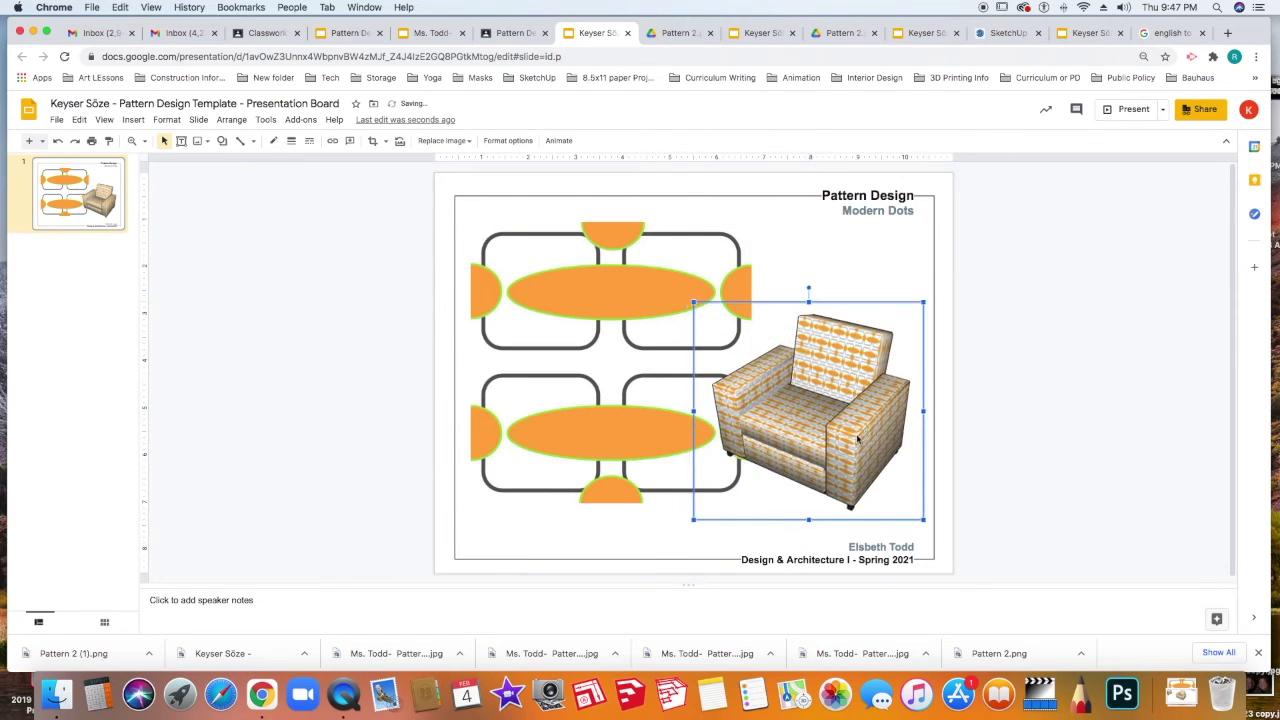
{"action": "left_click", "coordinate": [995, 340]}
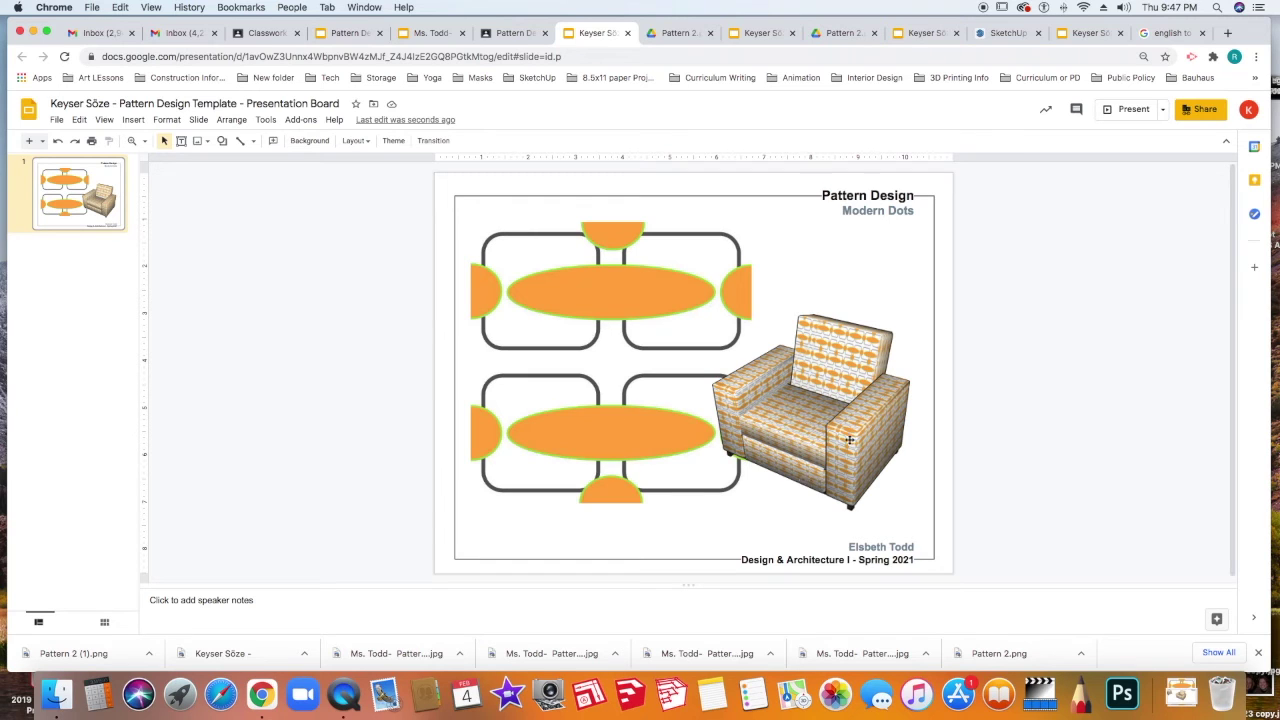
{"action": "left_click", "coordinate": [806, 431]}
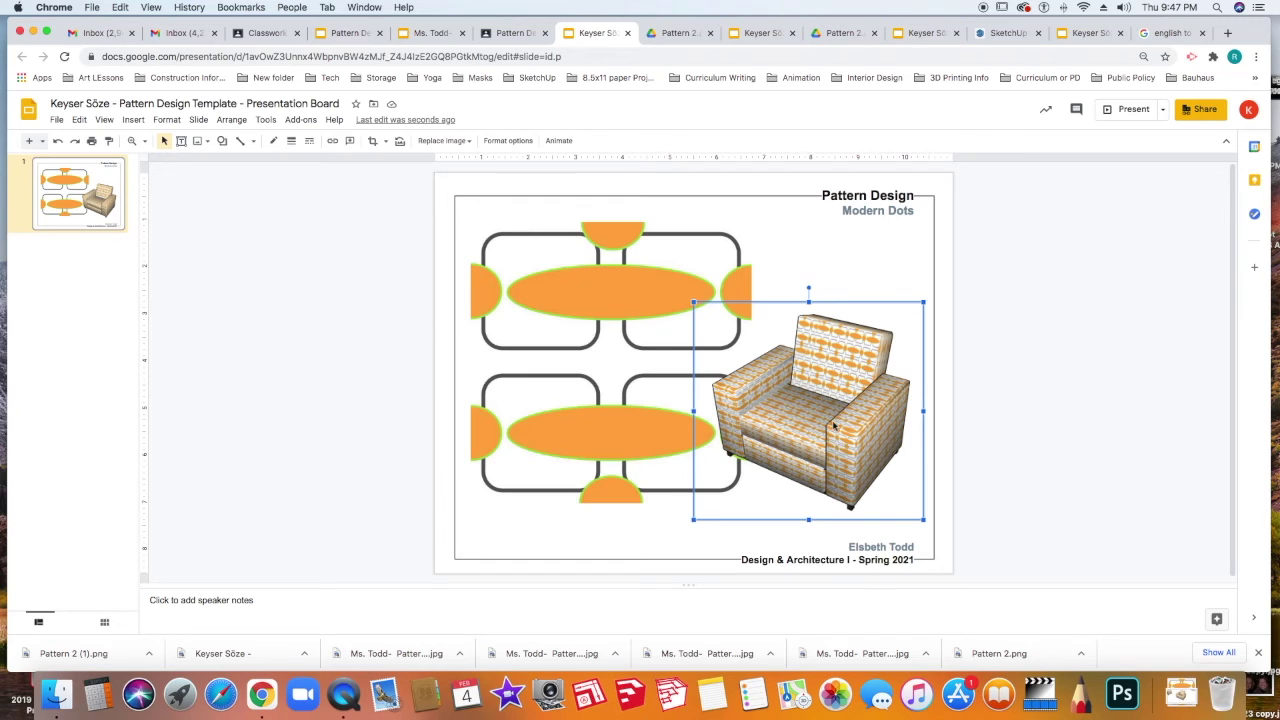
{"action": "left_click", "coordinate": [510, 142]}
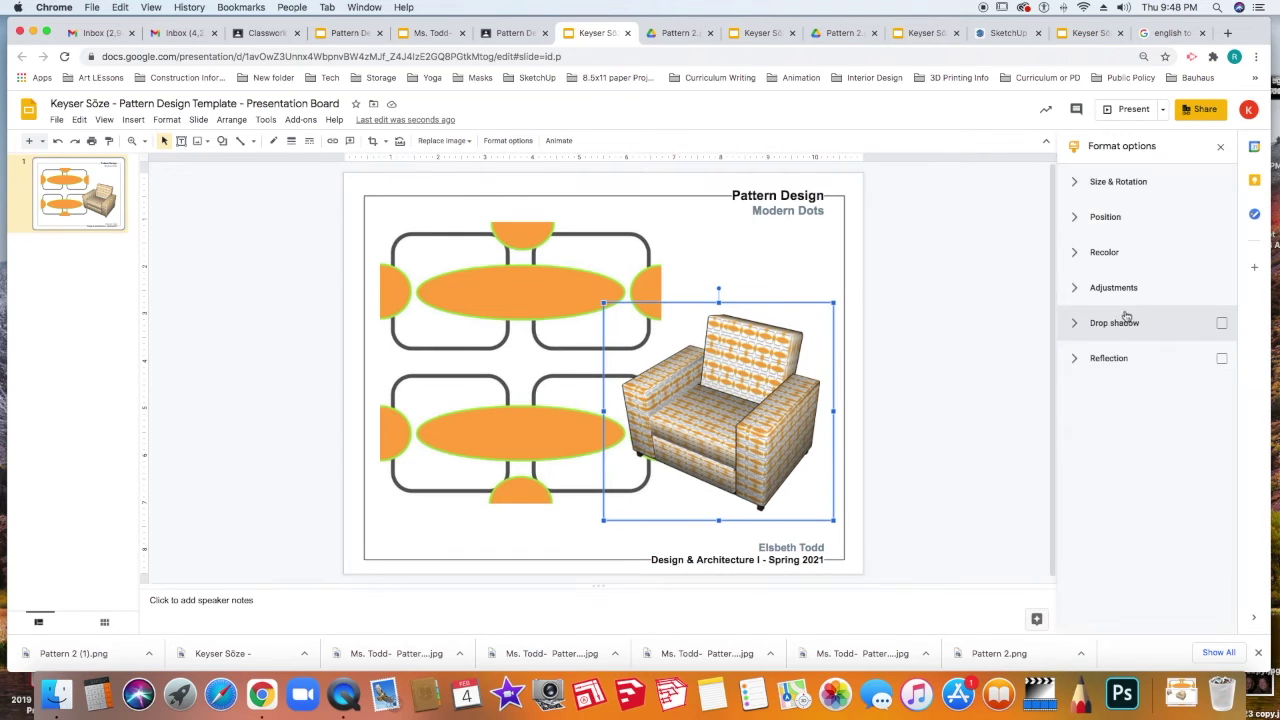
- Enable the armchair's drop shadow, adjust its blur and angle, and set distance to 50
{"action": "left_click", "coordinate": [1075, 326]}
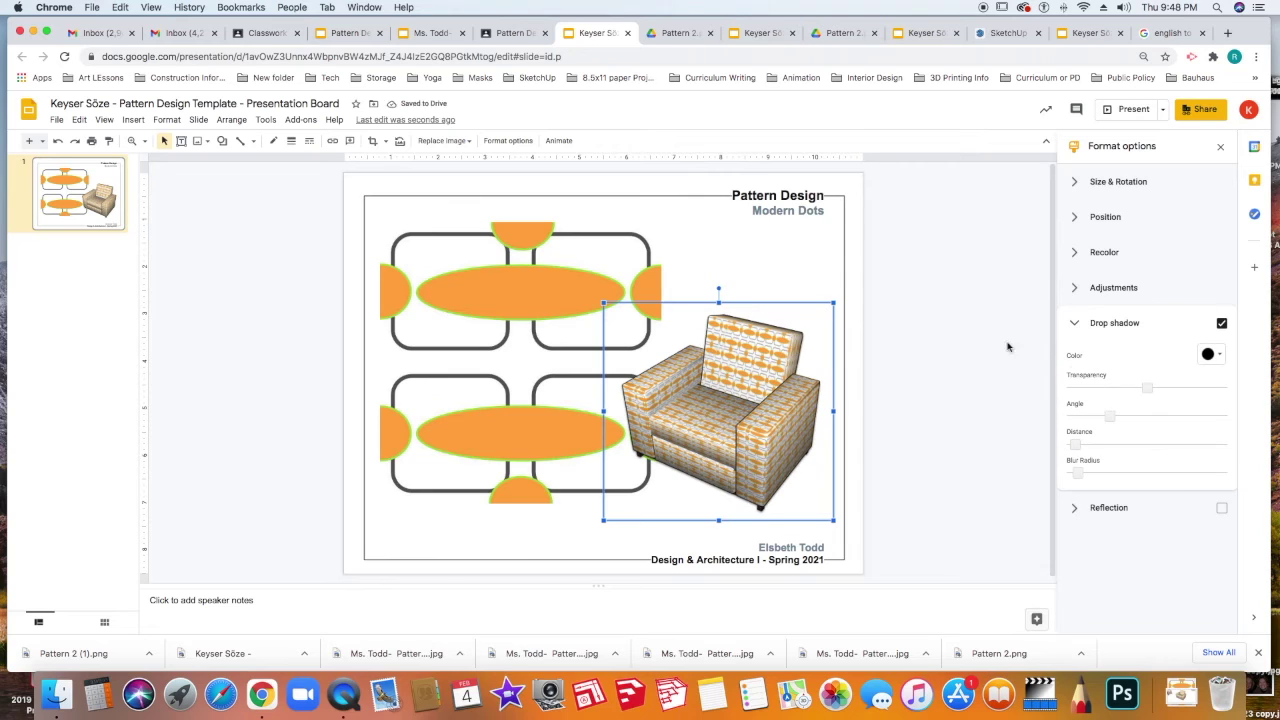
{"action": "left_click", "coordinate": [1221, 323]}
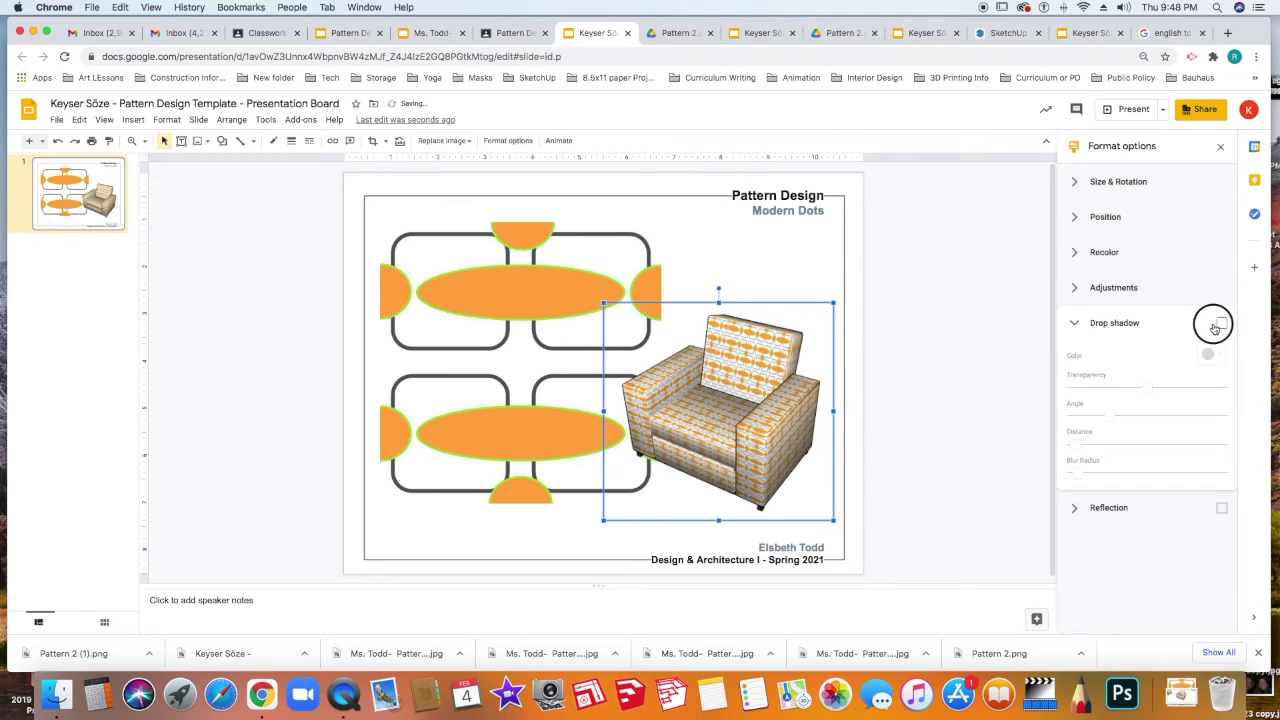
{"action": "left_click", "coordinate": [1221, 323]}
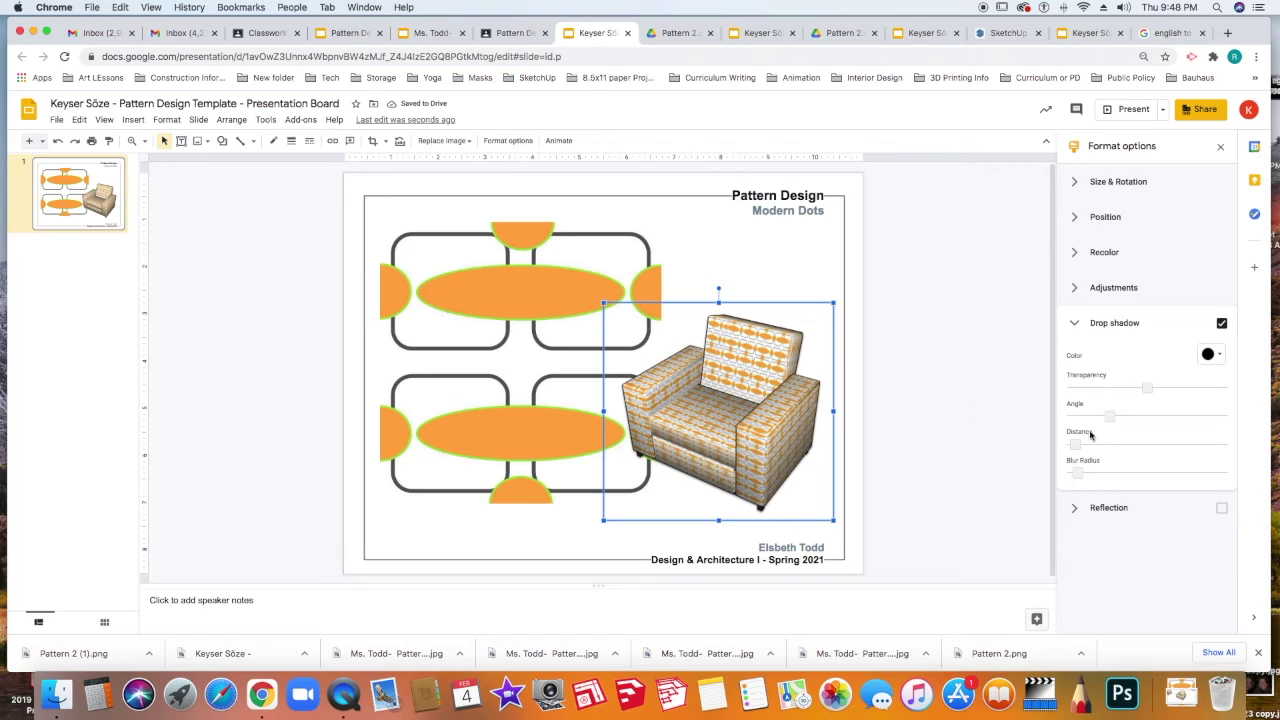
{"action": "left_click", "coordinate": [1091, 472]}
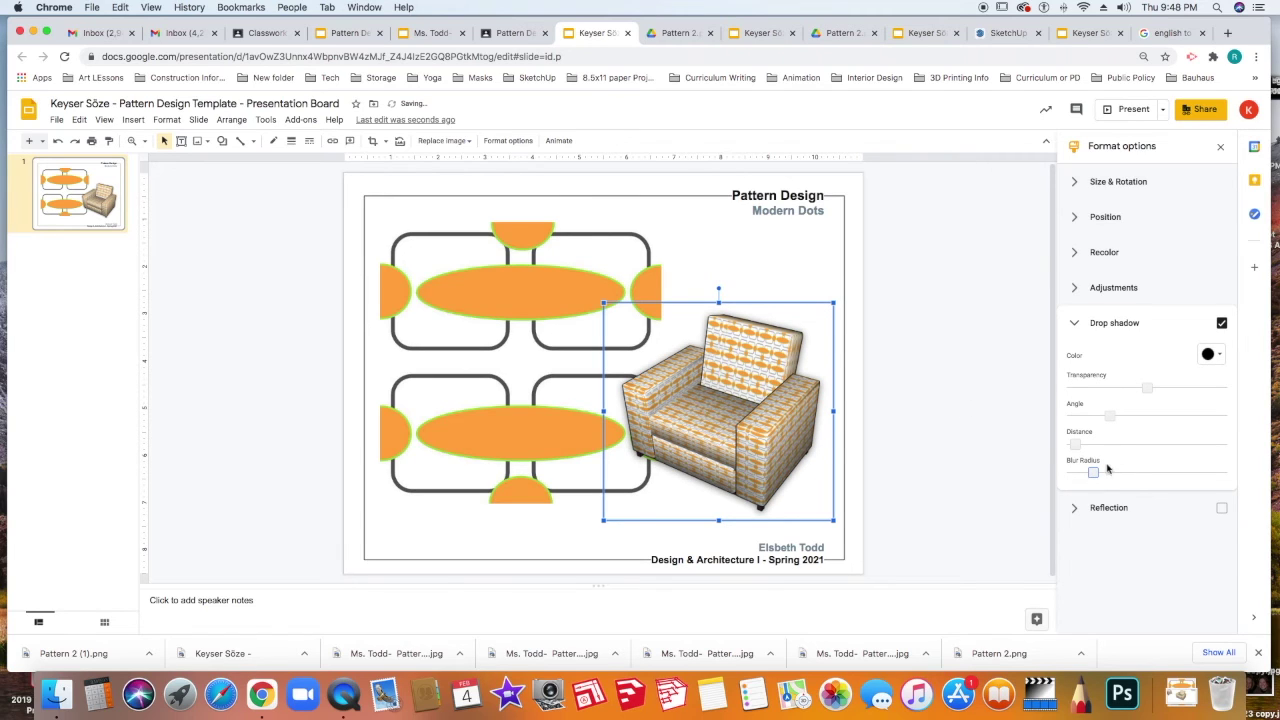
{"action": "left_click", "coordinate": [1072, 472]}
{"action": "left_click_drag", "start_coordinate": [1075, 482], "coordinate": [1090, 484]}
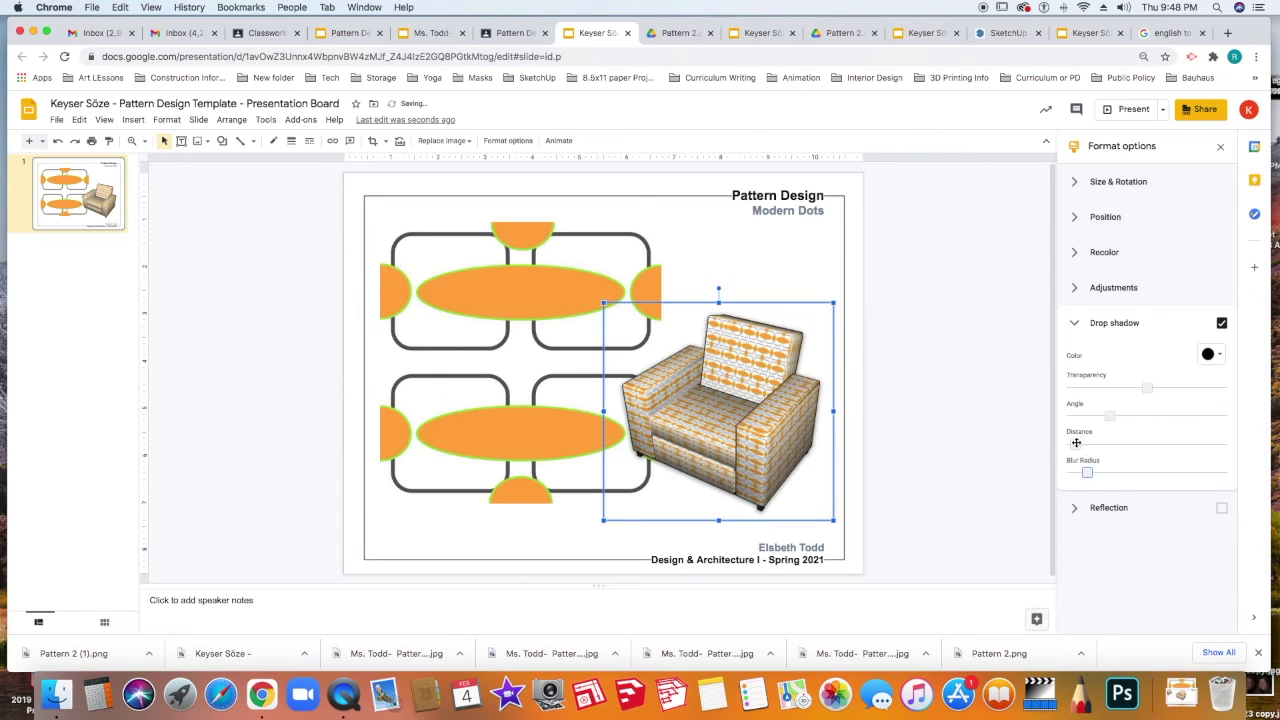
{"action": "left_click_drag", "start_coordinate": [1110, 415], "coordinate": [1194, 415]}
{"action": "left_click_drag", "start_coordinate": [1072, 447], "coordinate": [1100, 443]}
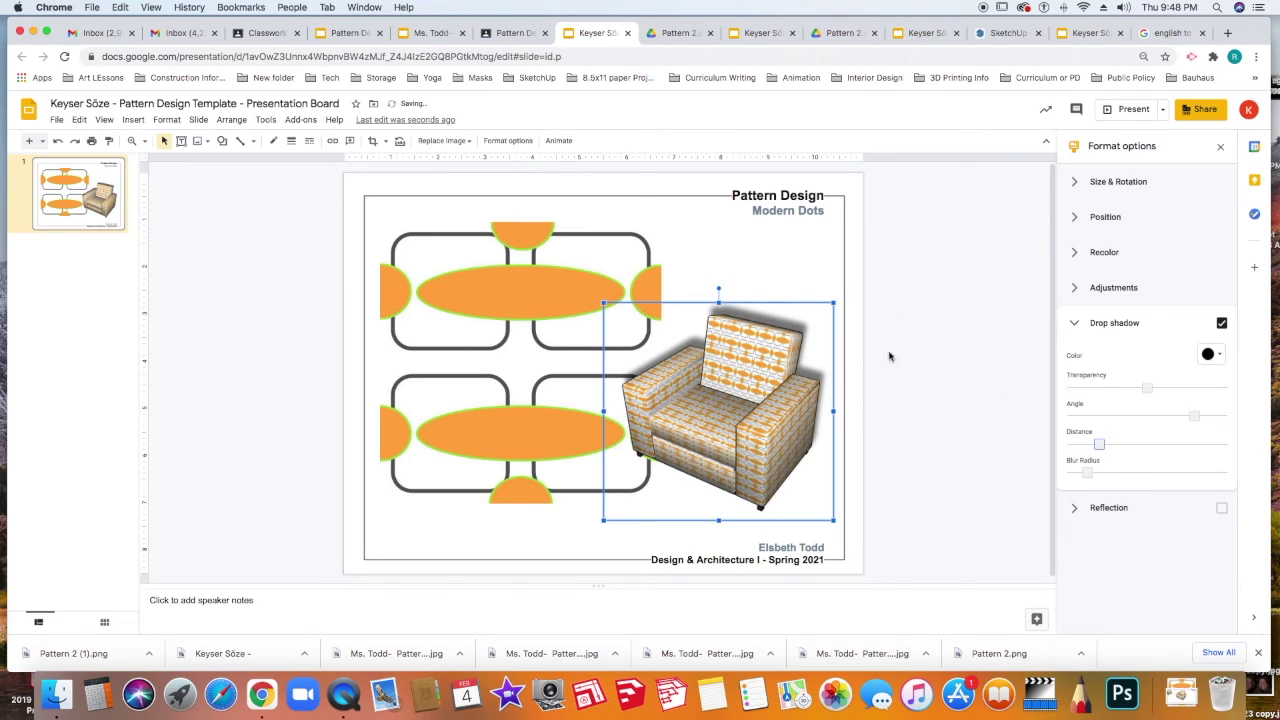
{"action": "left_click_drag", "start_coordinate": [1096, 447], "coordinate": [1202, 444]}
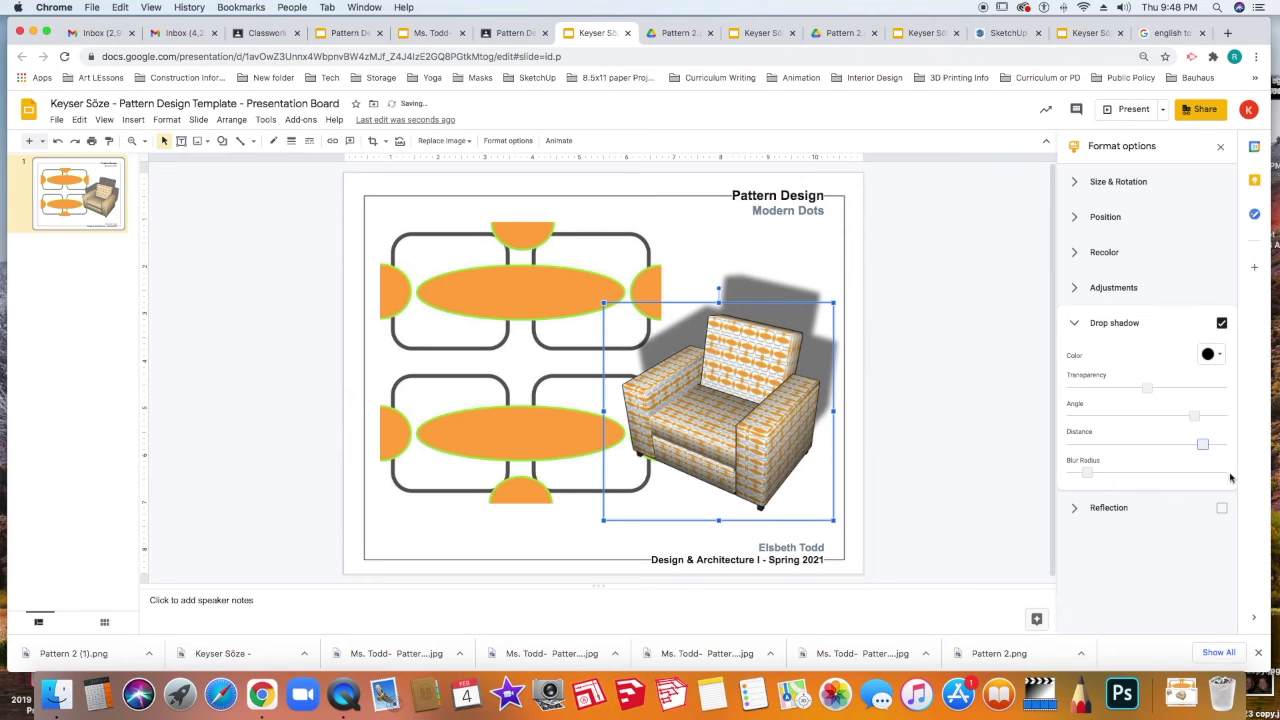
{"action": "left_click_drag", "start_coordinate": [1202, 445], "coordinate": [1093, 444]}
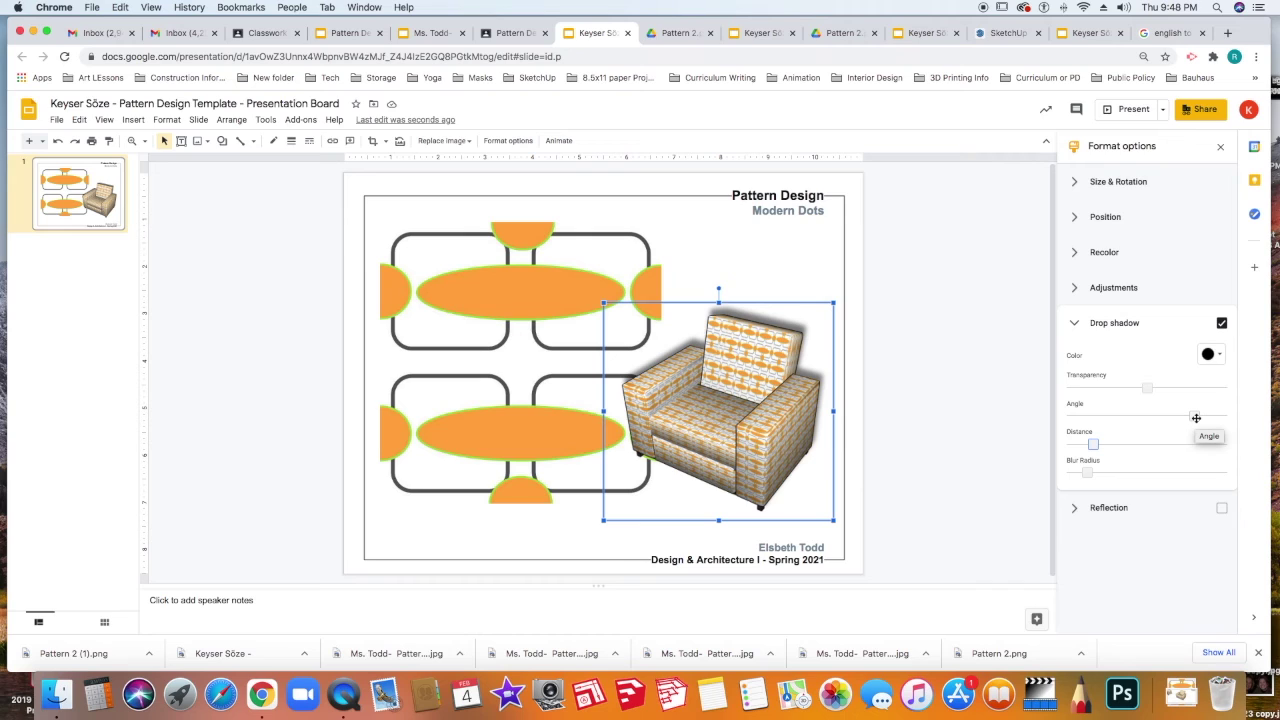
- Angle the armchair shadow down-right, add blur and transparency, then return to the Classroom tab
{"action": "left_click_drag", "start_coordinate": [1196, 417], "coordinate": [1260, 429]}
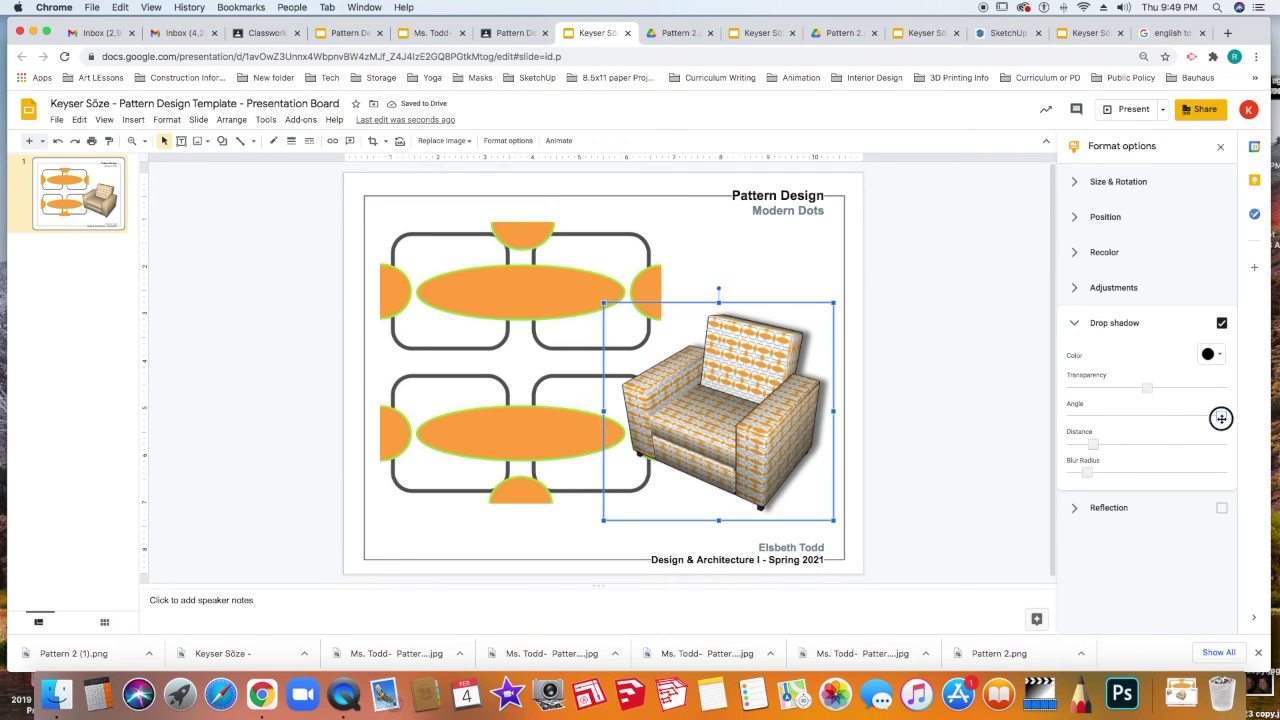
{"action": "left_click_drag", "start_coordinate": [1221, 418], "coordinate": [1085, 416]}
{"action": "mouse_move", "coordinate": [1091, 472]}
{"action": "left_mouse_down"}
{"action": "mouse_move", "coordinate": [1104, 474]}
{"action": "mouse_move", "coordinate": [1057, 476]}
{"action": "mouse_move", "coordinate": [1096, 487]}
{"action": "left_mouse_up"}
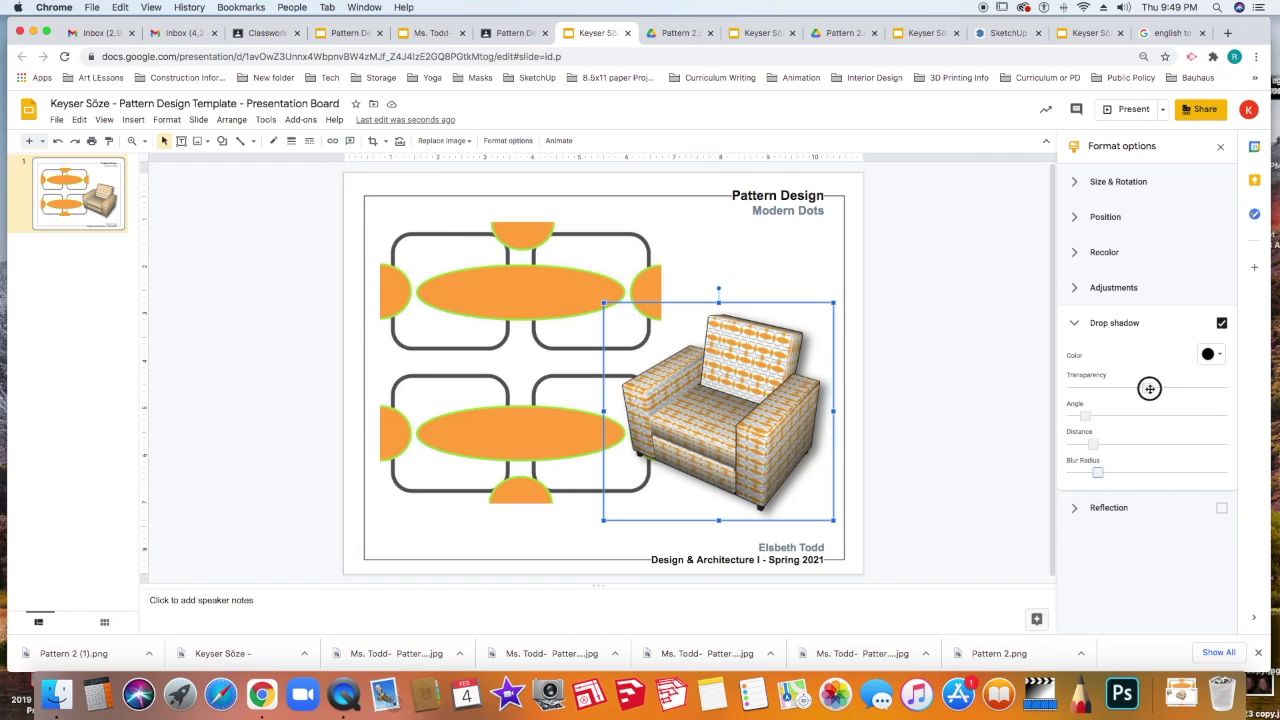
{"action": "left_click_drag", "start_coordinate": [1149, 386], "coordinate": [1117, 403]}
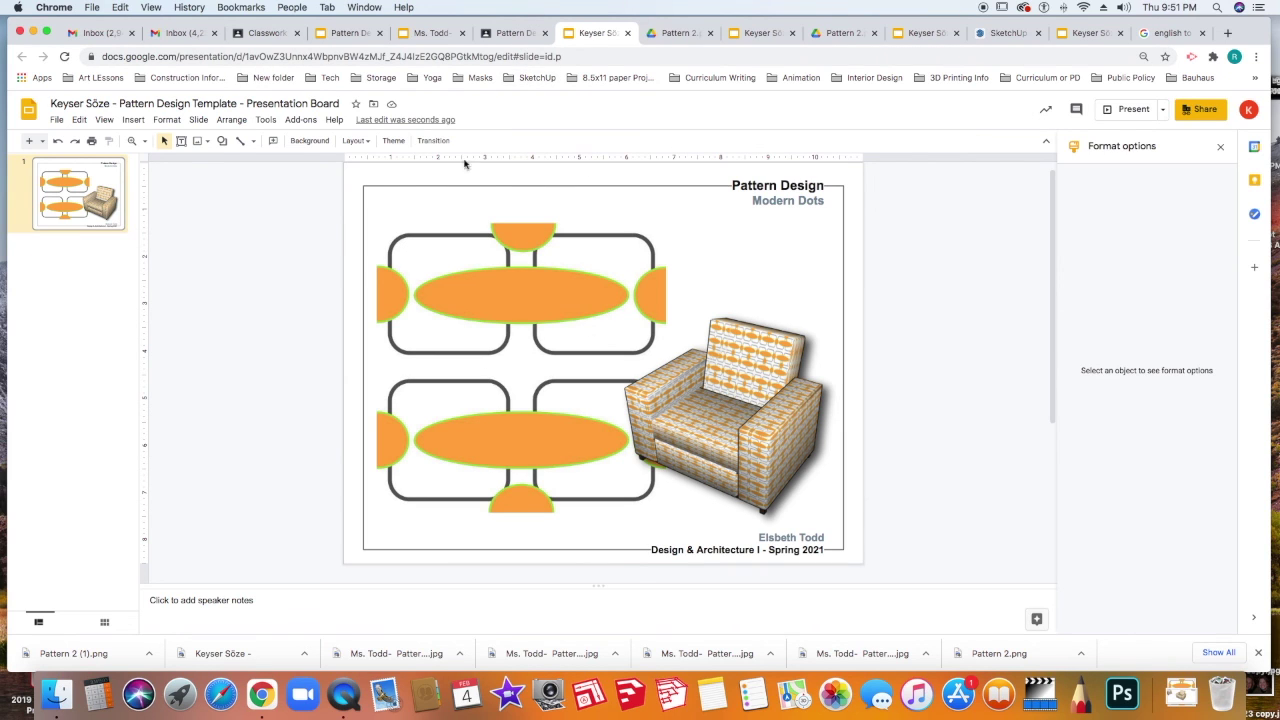
{"action": "key", "text": "ctrl+shift+Tab"}
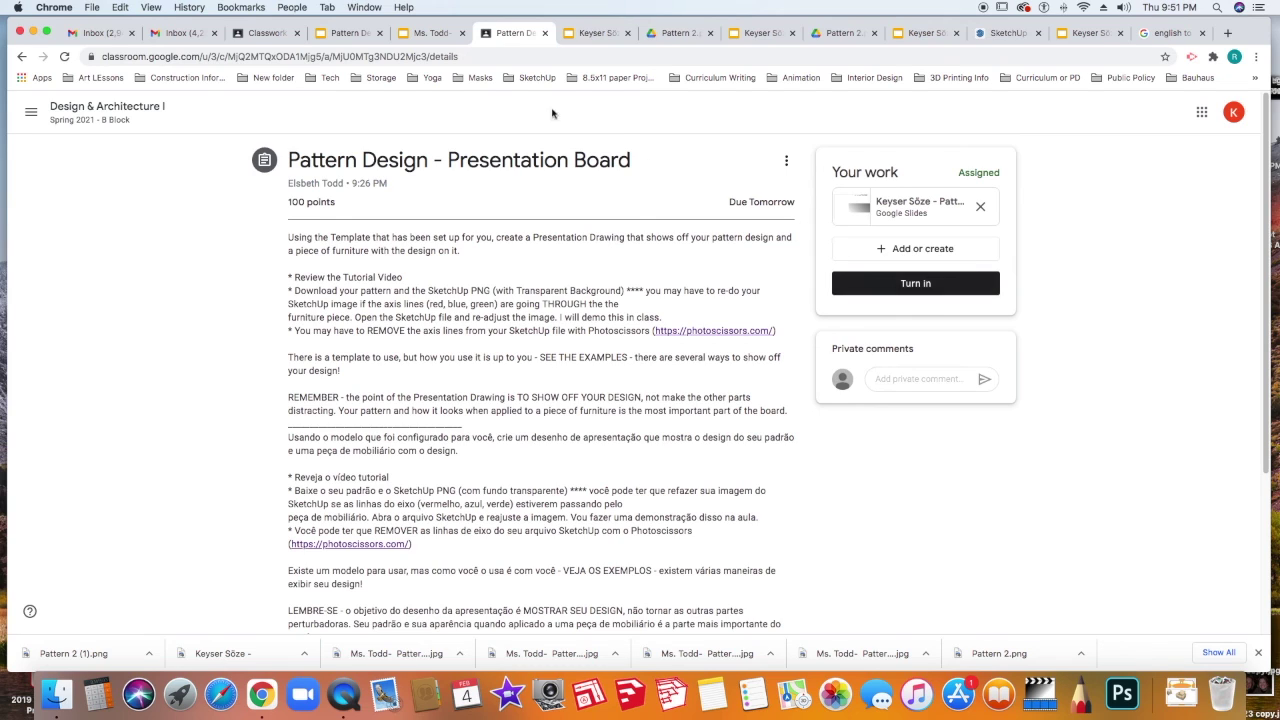